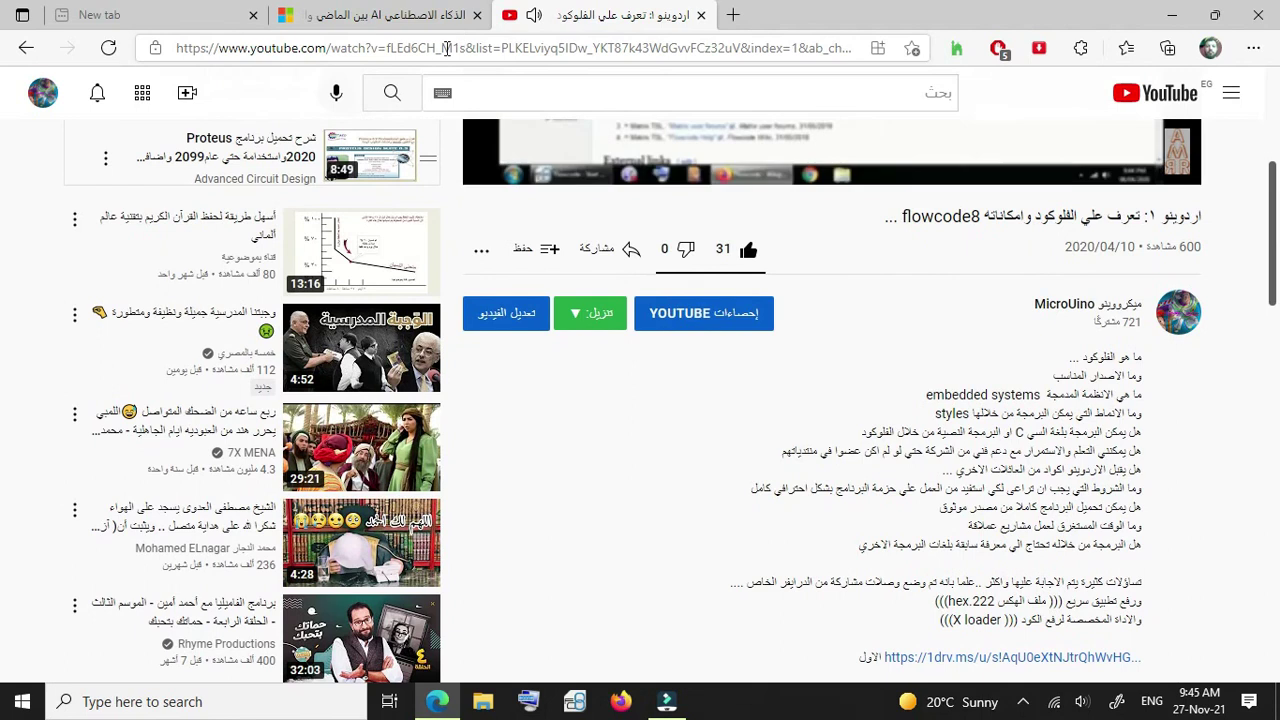
Return to the Flowcode 8 video on YouTube and pause it.
{"action": "scroll", "coordinate": [445, 100], "scroll_direction": "up", "scroll_amount": 5}
{"action": "left_click", "coordinate": [400, 15]}
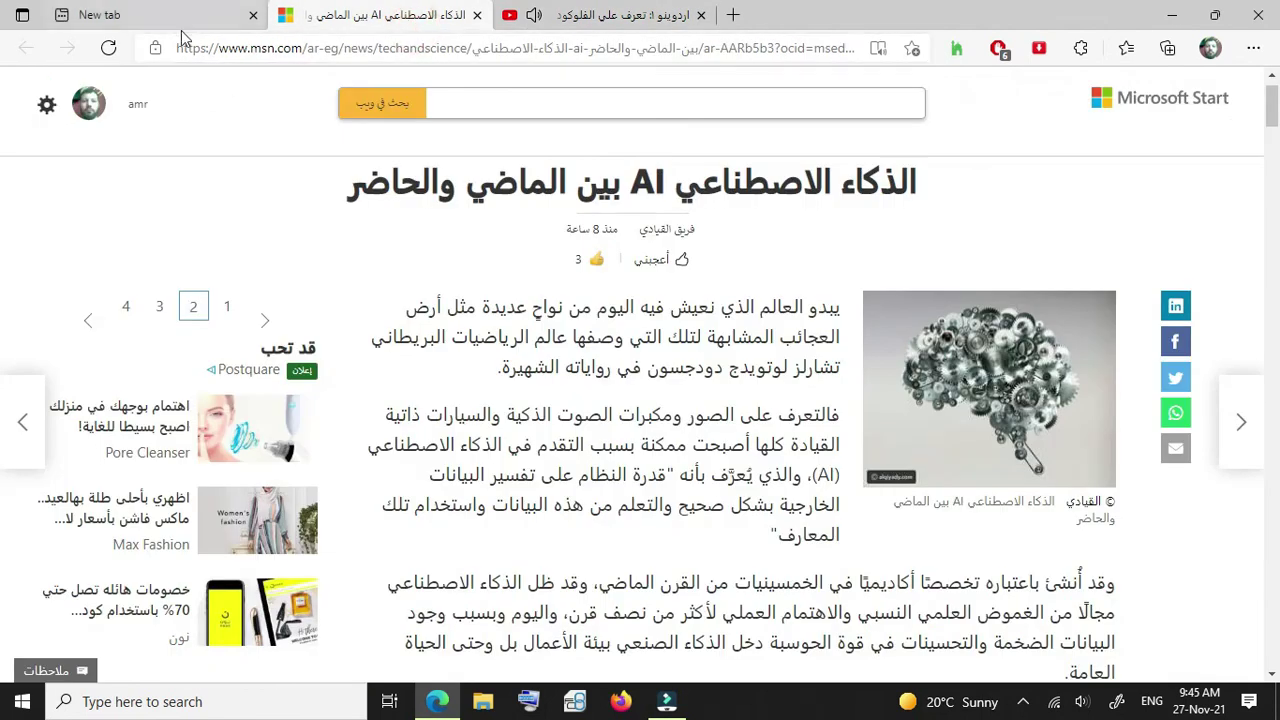
{"action": "left_click", "coordinate": [620, 15]}
{"action": "left_click", "coordinate": [545, 532]}
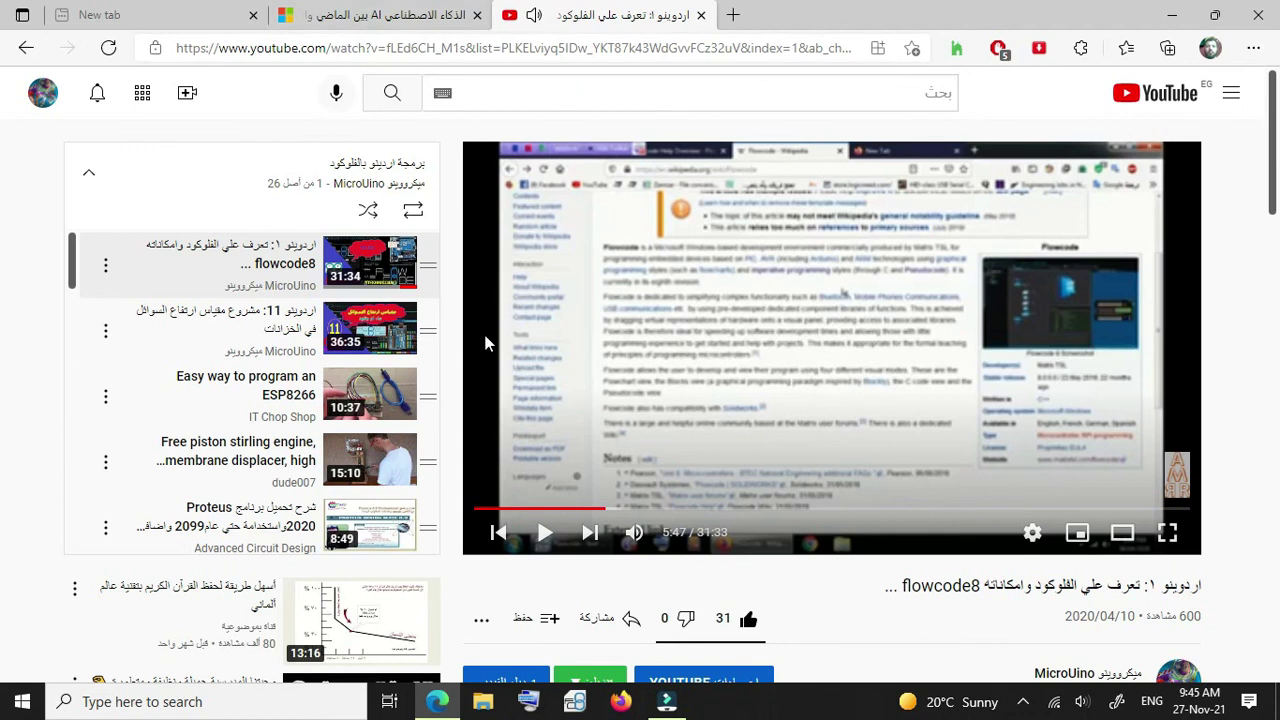
In File Explorer, inspect FC8's 1-FlowcodeV8 folder within Flowcode_8.0.0.6_Professional_Version on drive D, and return to the Flowcode_8.0.0.6_Professional_Version folder.
{"action": "left_click", "coordinate": [483, 701]}
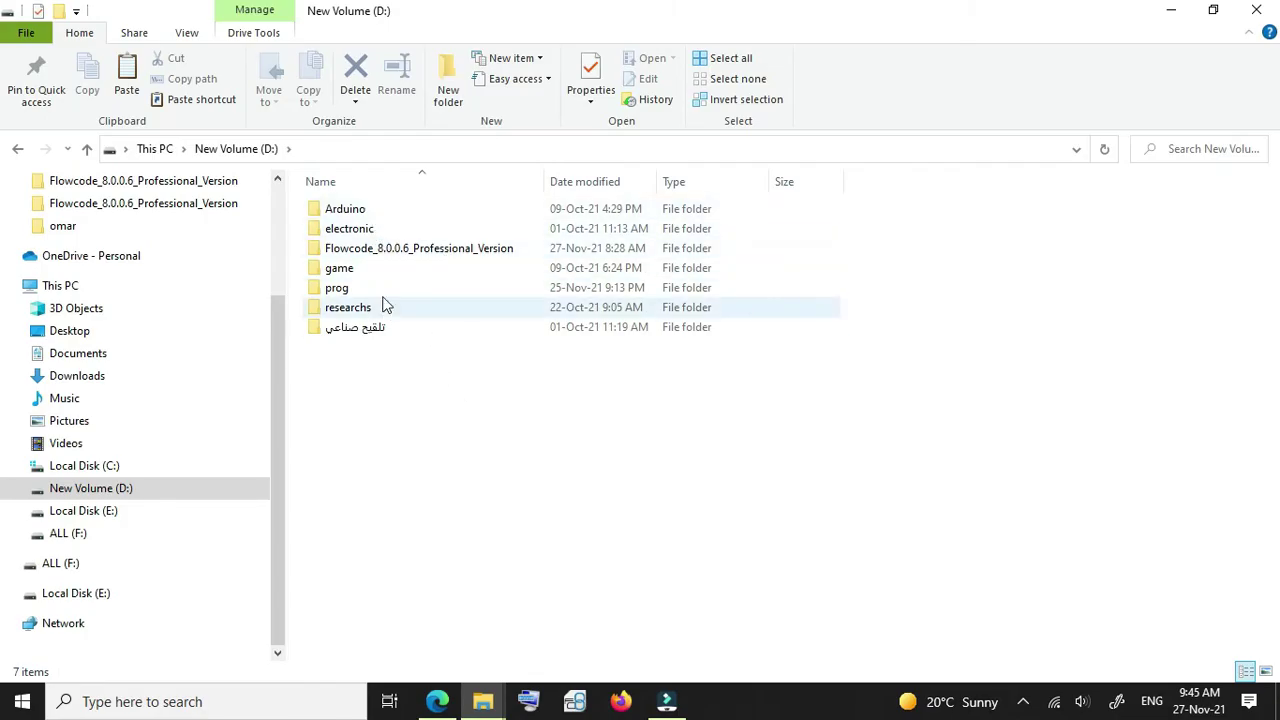
{"action": "left_click", "coordinate": [377, 253]}
{"action": "double_click", "coordinate": [377, 253]}
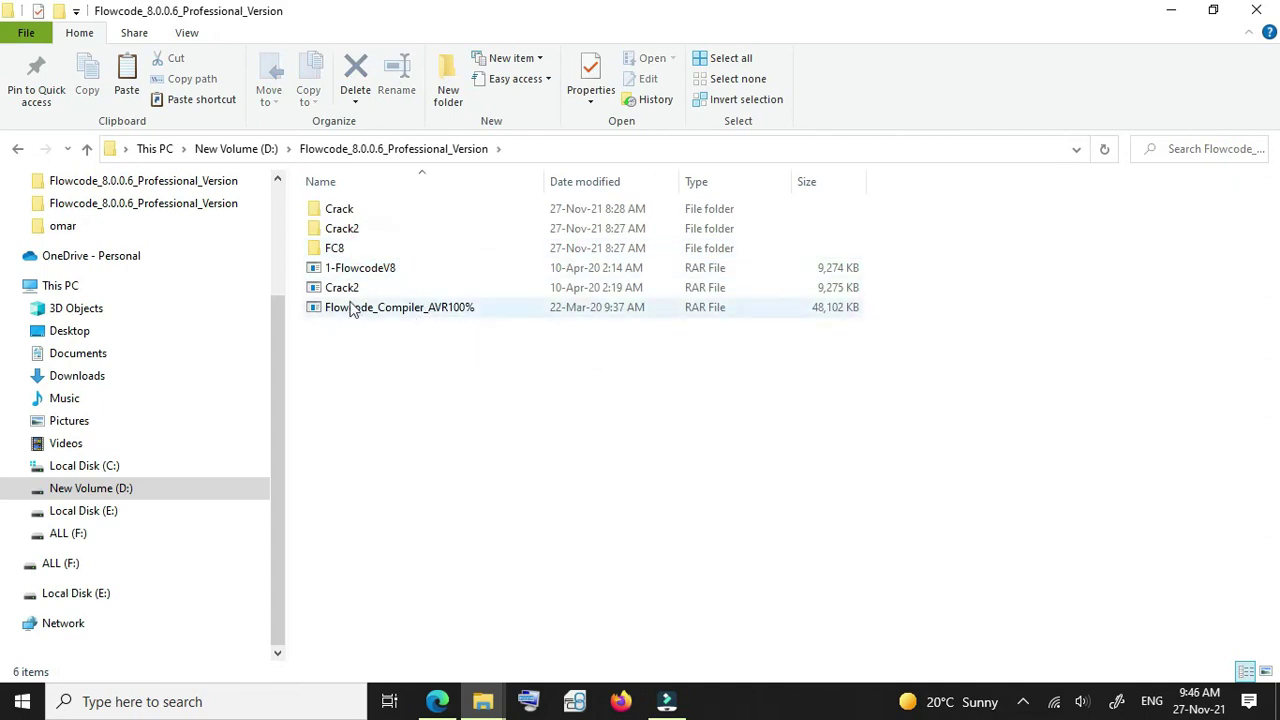
{"action": "double_click", "coordinate": [335, 248]}
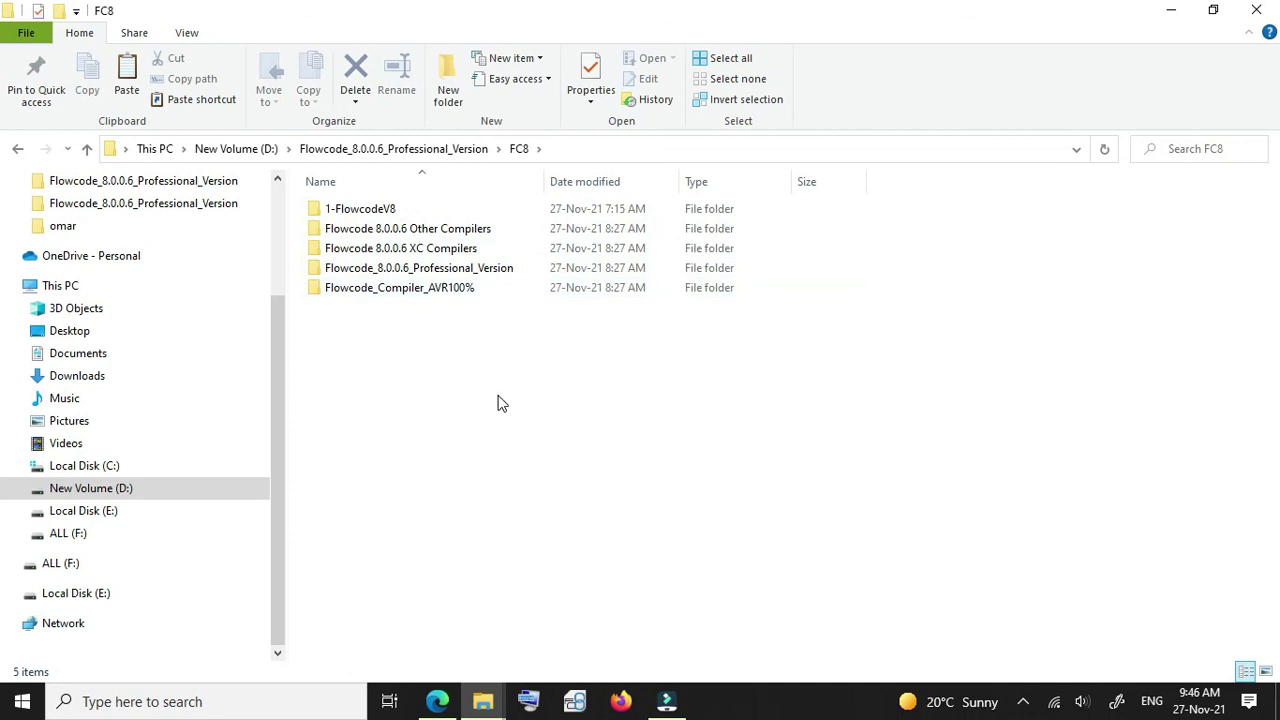
{"action": "double_click", "coordinate": [379, 209]}
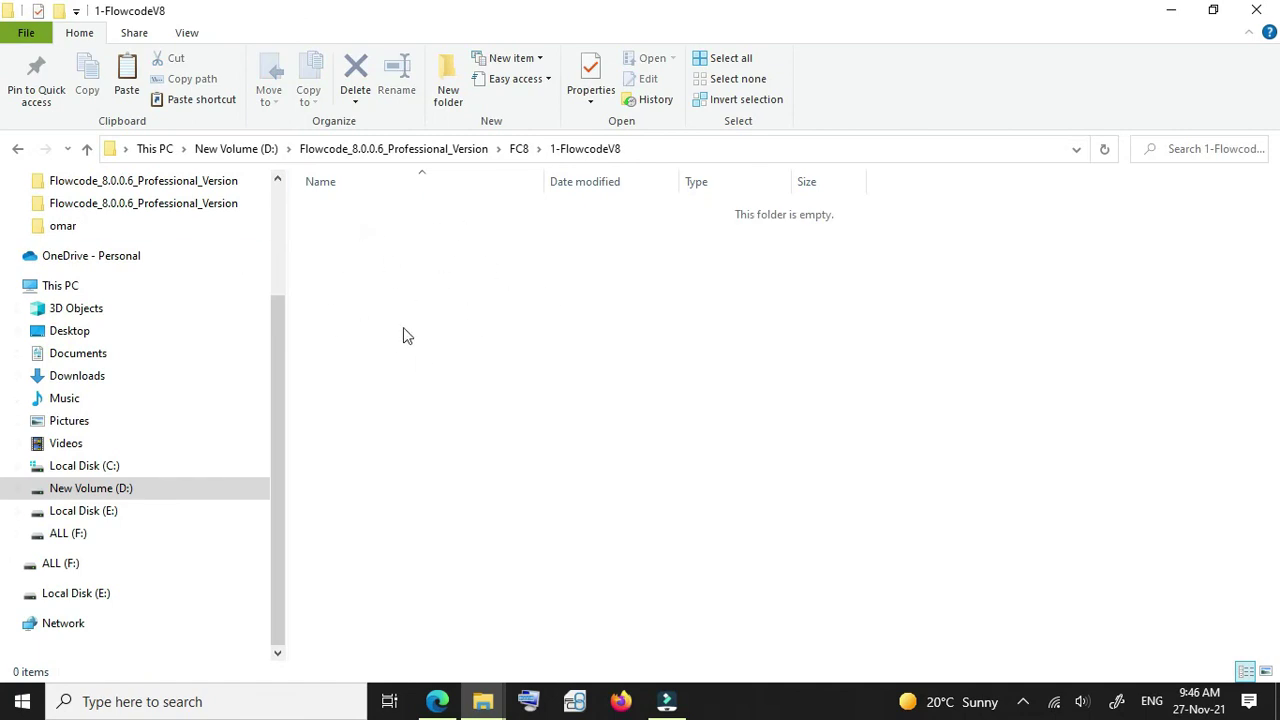
{"action": "left_click", "coordinate": [18, 148]}
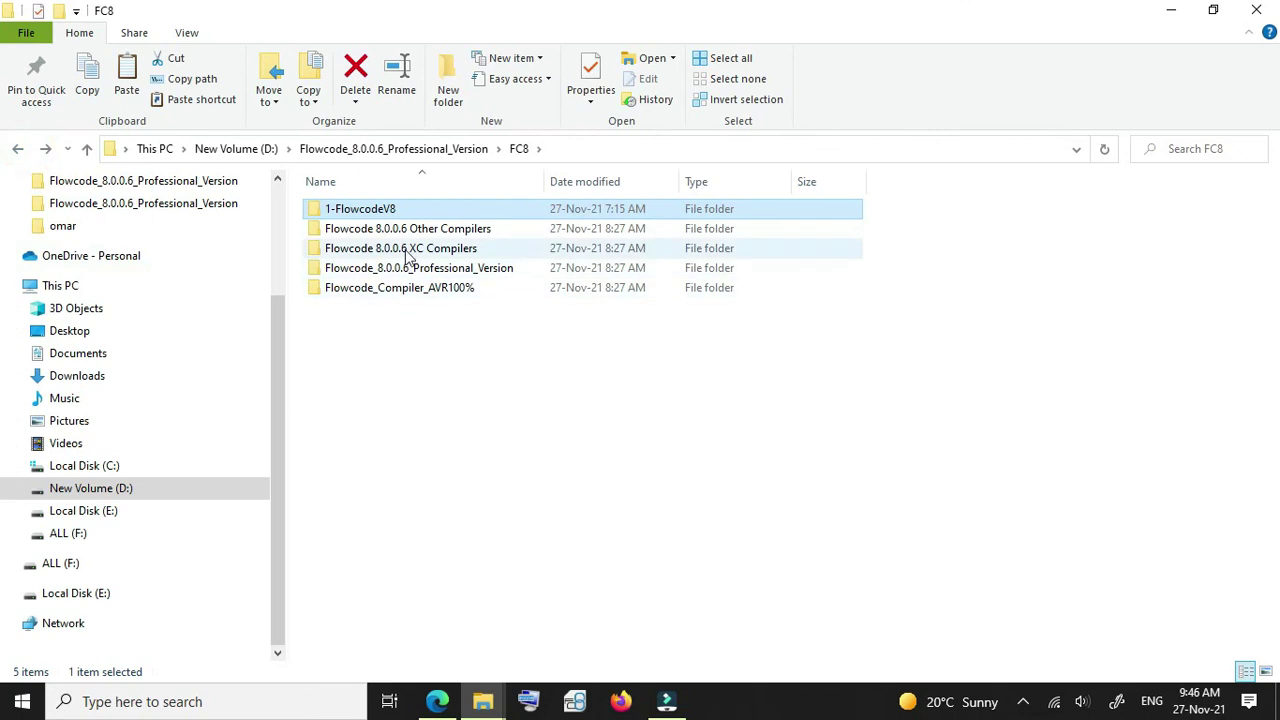
{"action": "left_click", "coordinate": [22, 148]}
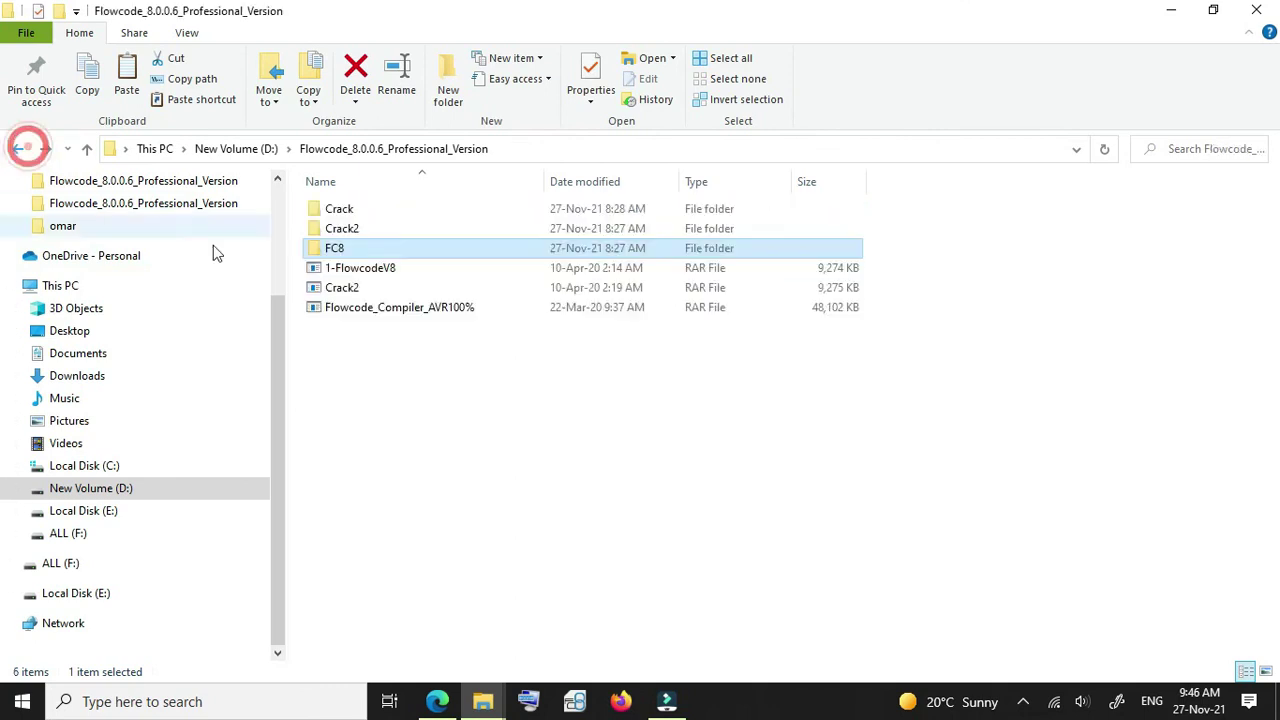
{"action": "right_click", "coordinate": [370, 272]}
{"action": "left_click", "coordinate": [400, 378]}
{"action": "left_click", "coordinate": [400, 378]}
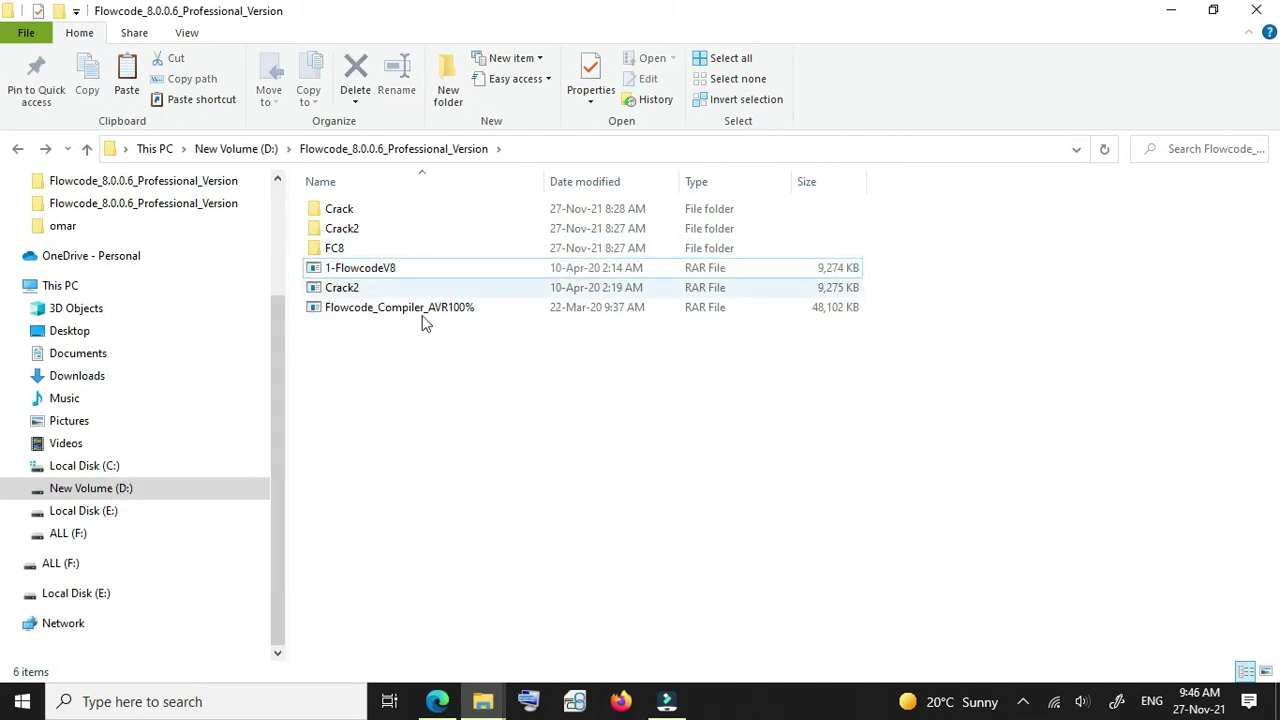
Open the Virus & threat protection settings of Windows Security through the Windows Update & Security settings.
{"action": "left_click", "coordinate": [24, 705]}
{"action": "left_click", "coordinate": [21, 616]}
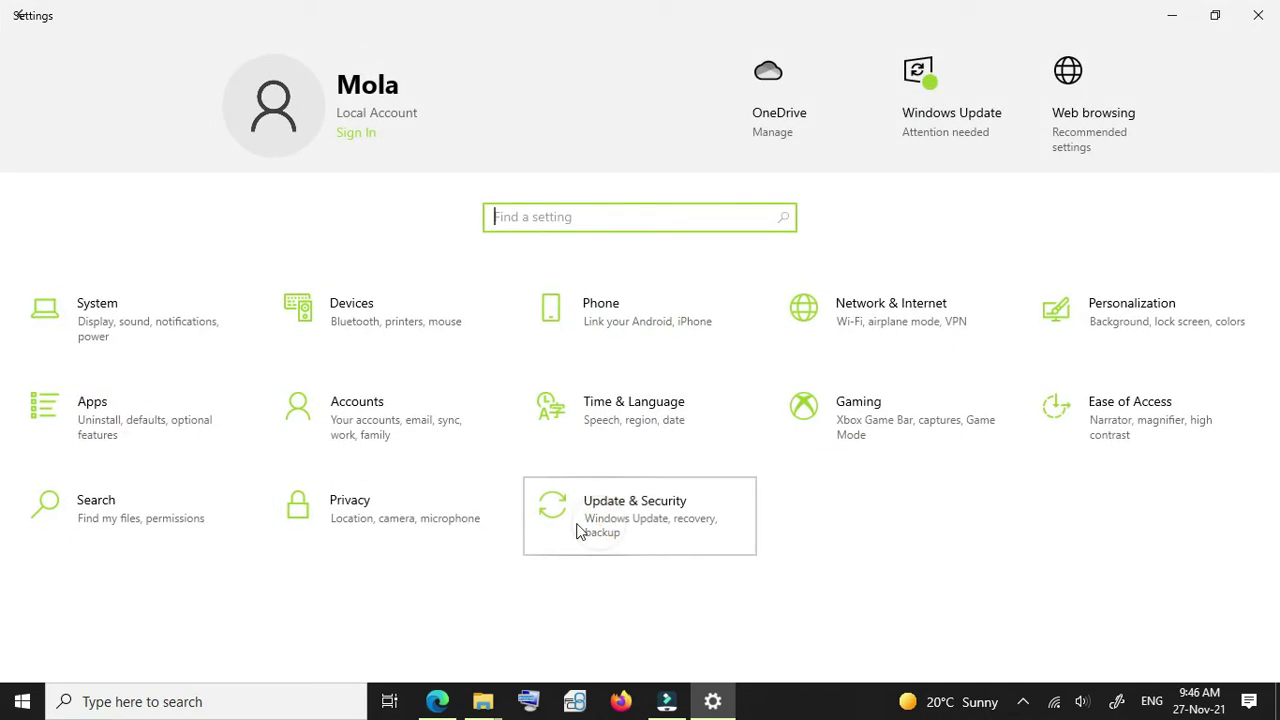
{"action": "left_click", "coordinate": [586, 538]}
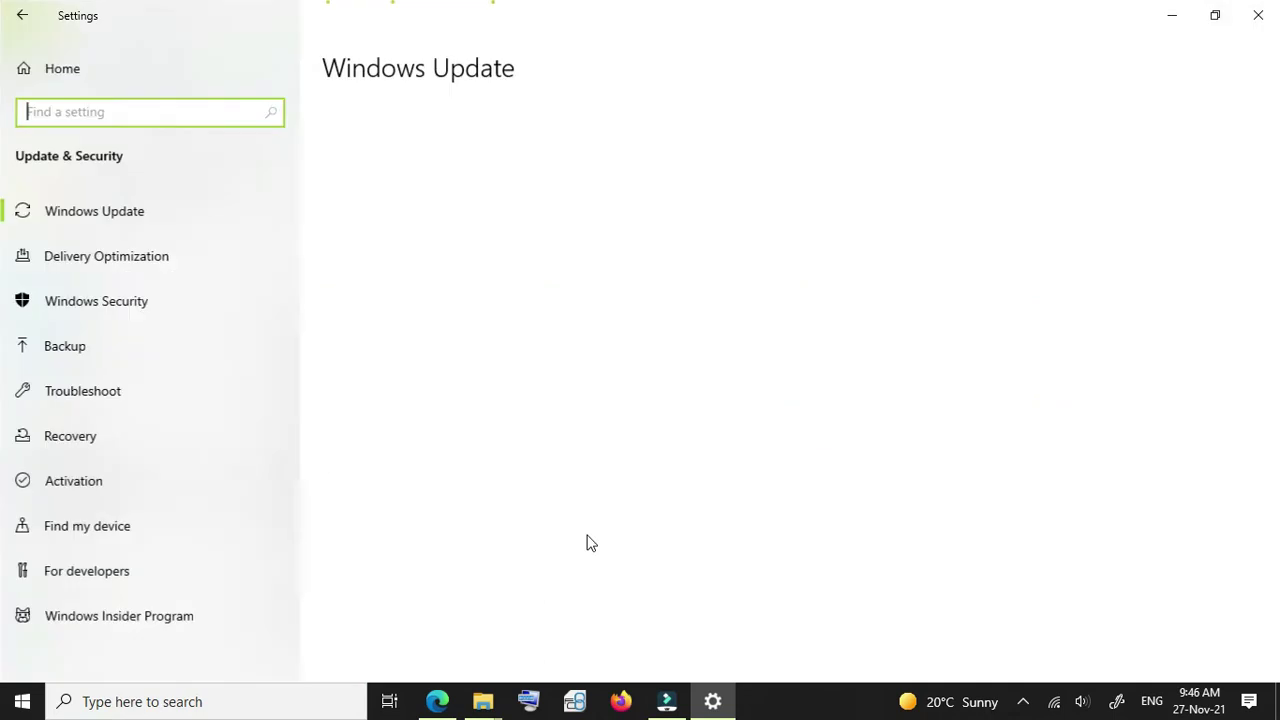
{"action": "left_click", "coordinate": [114, 313]}
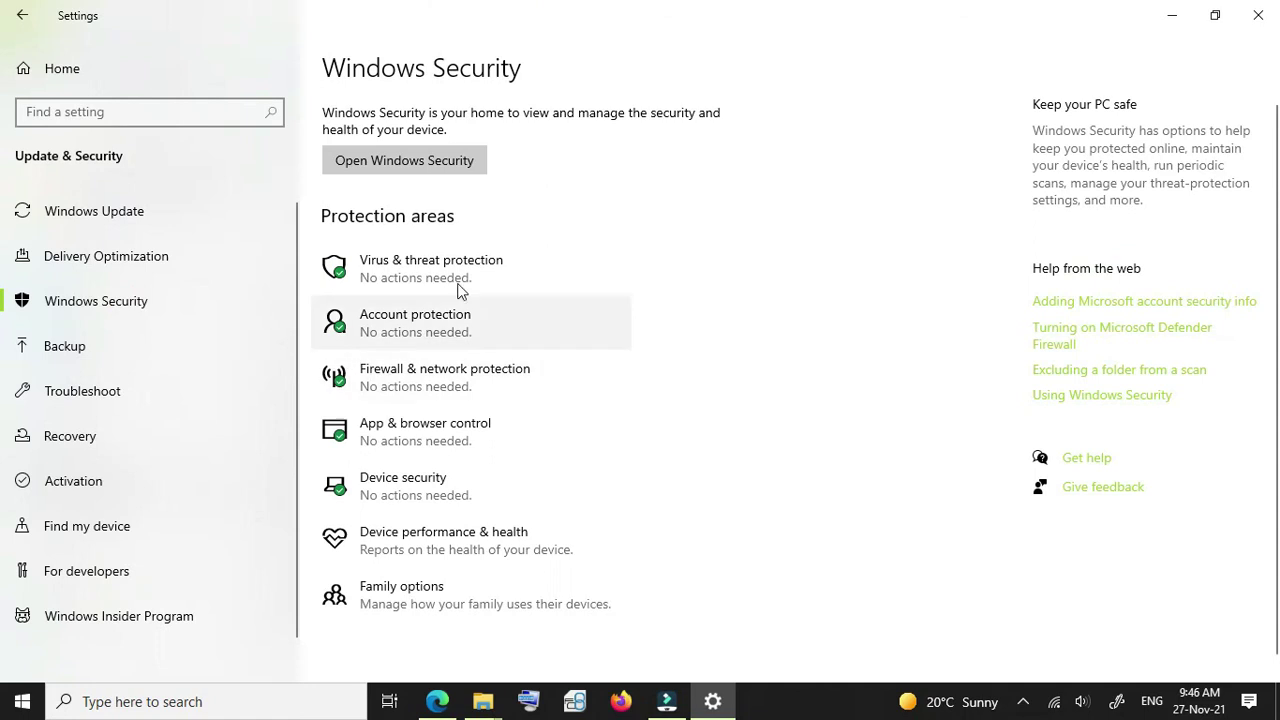
{"action": "left_click", "coordinate": [443, 270]}
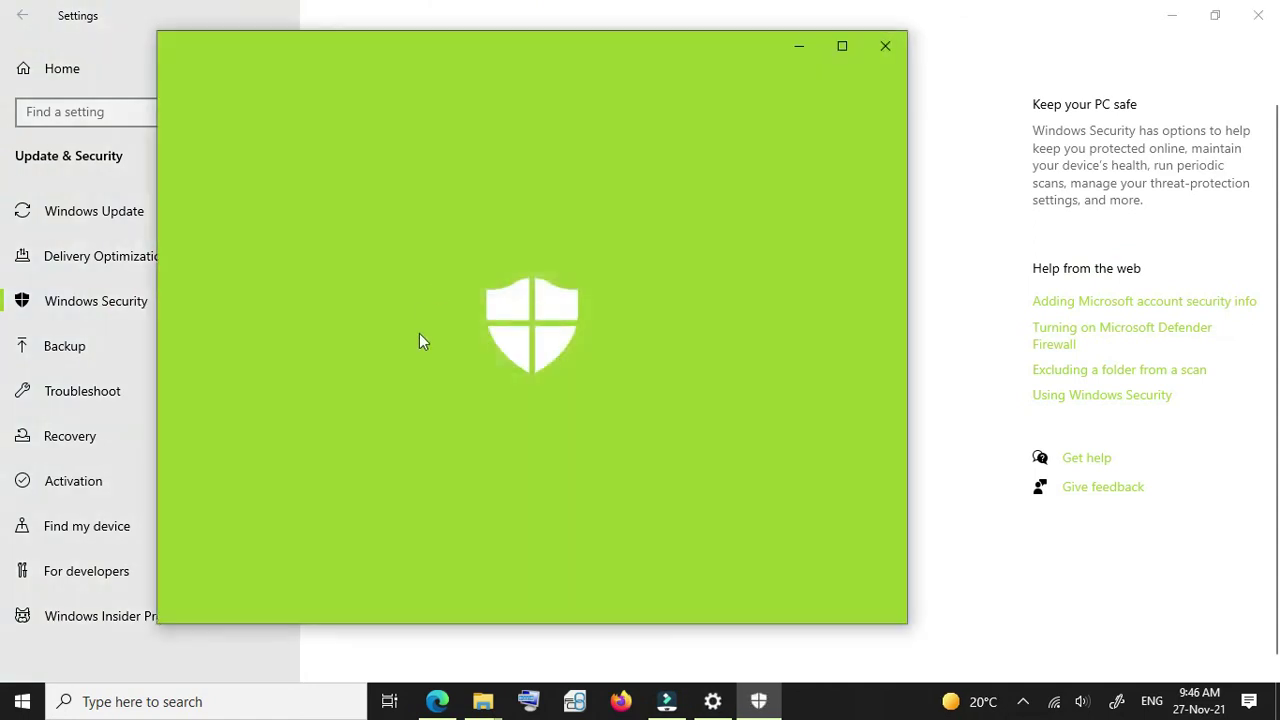
{"action": "scroll", "coordinate": [426, 425], "scroll_direction": "down", "scroll_amount": 3}
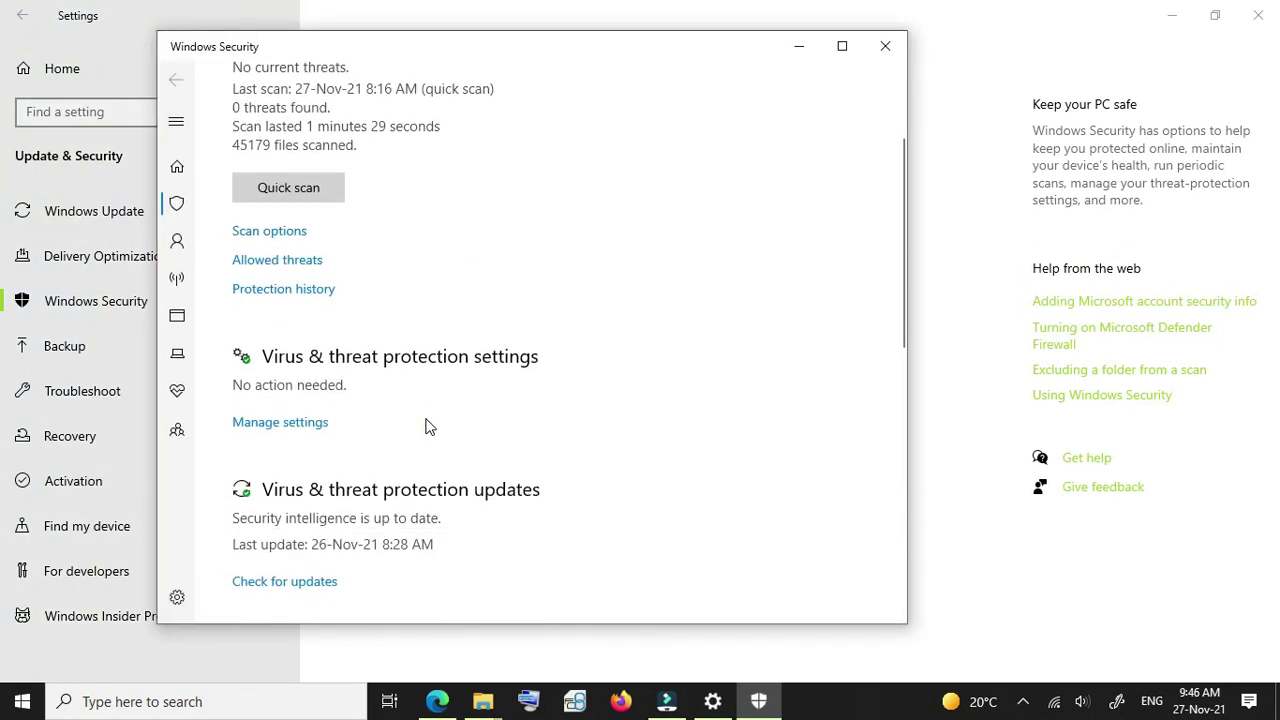
{"action": "left_click", "coordinate": [297, 425]}
Turn off Real-time protection, Cloud-delivered protection, Automatic sample submission and Tamper Protection, allow the changes, and return to File Explorer.
{"action": "left_click", "coordinate": [255, 326]}
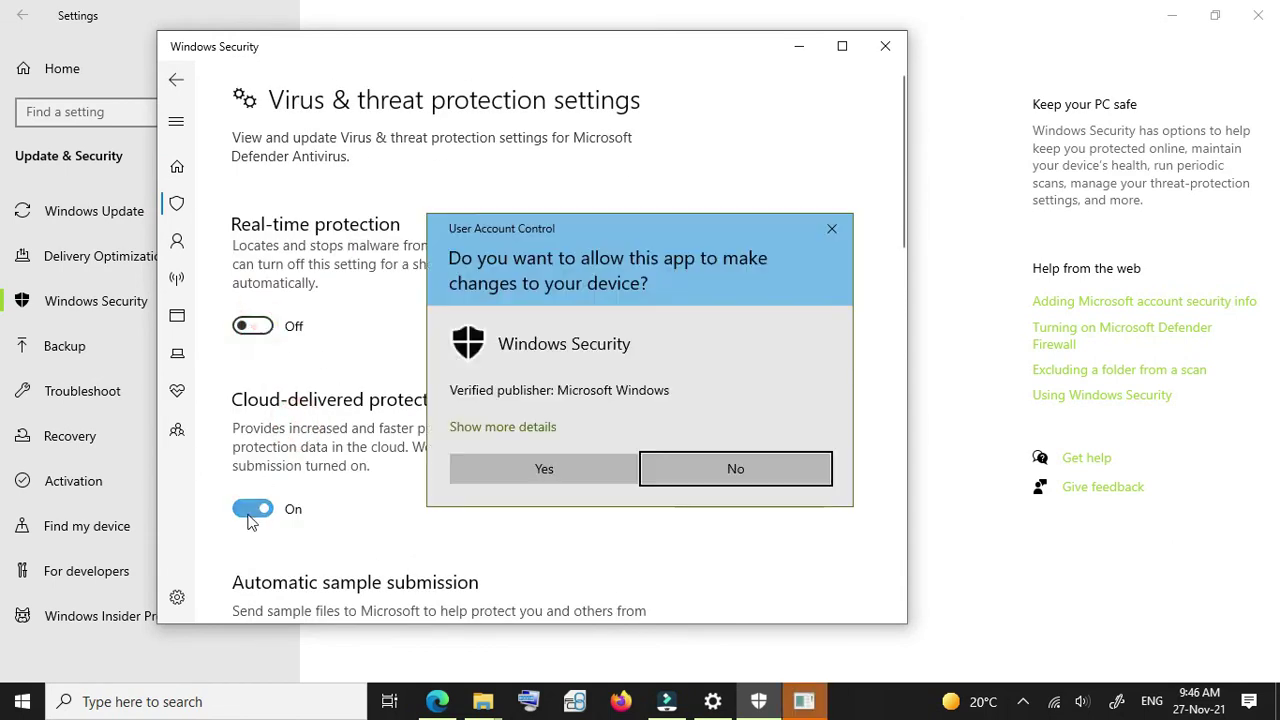
{"action": "left_click", "coordinate": [252, 509]}
{"action": "scroll", "coordinate": [252, 510], "scroll_direction": "down", "scroll_amount": 3}
{"action": "left_click", "coordinate": [252, 438]}
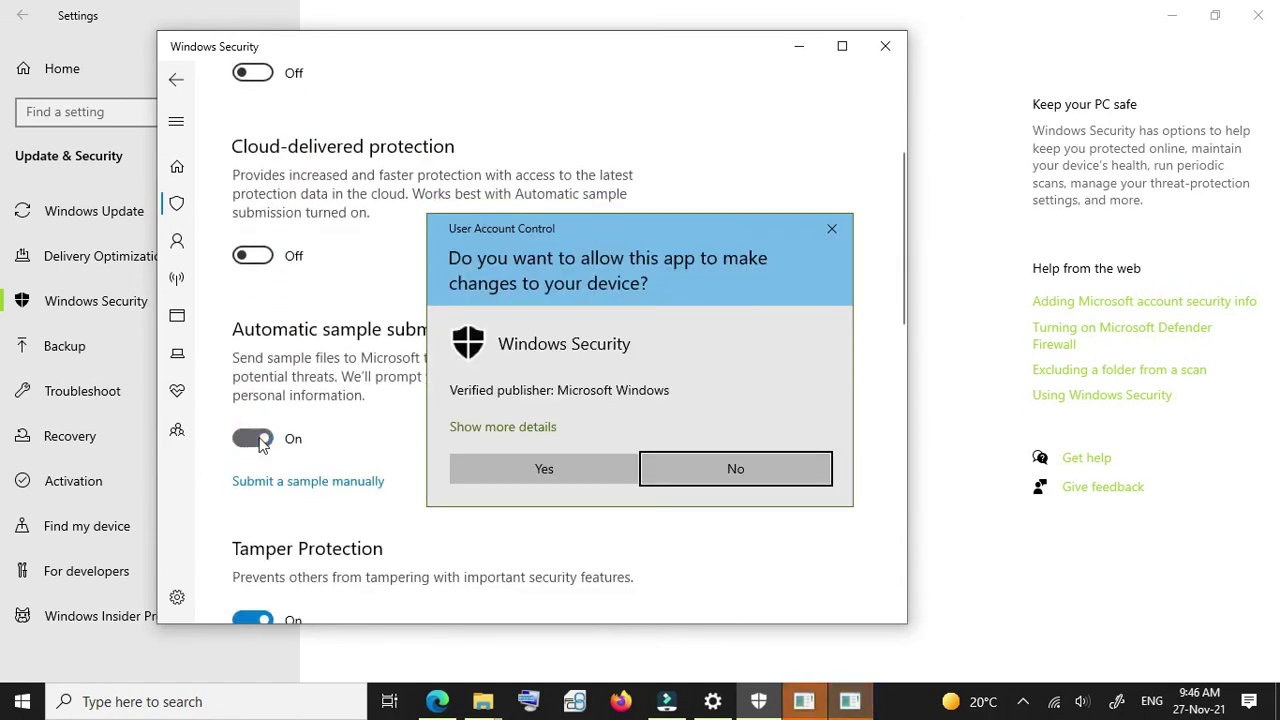
{"action": "left_click", "coordinate": [252, 619]}
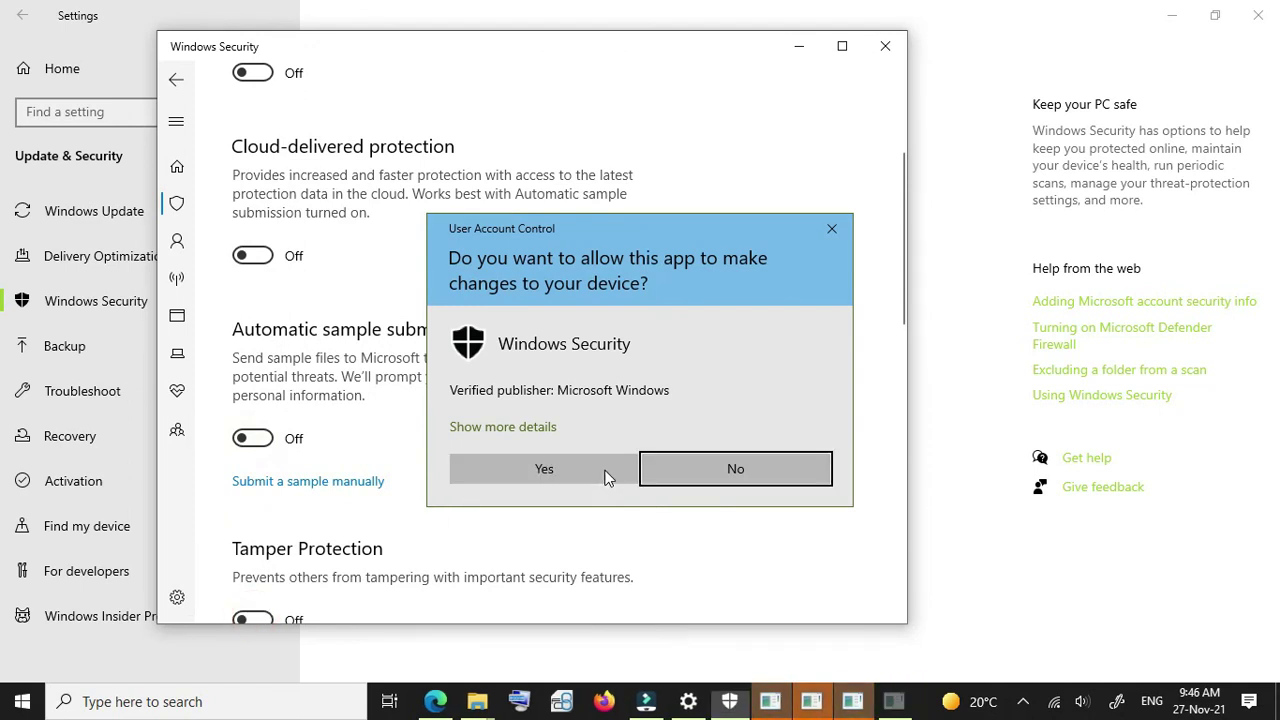
{"action": "left_click", "coordinate": [605, 477]}
{"action": "left_click", "coordinate": [602, 475]}
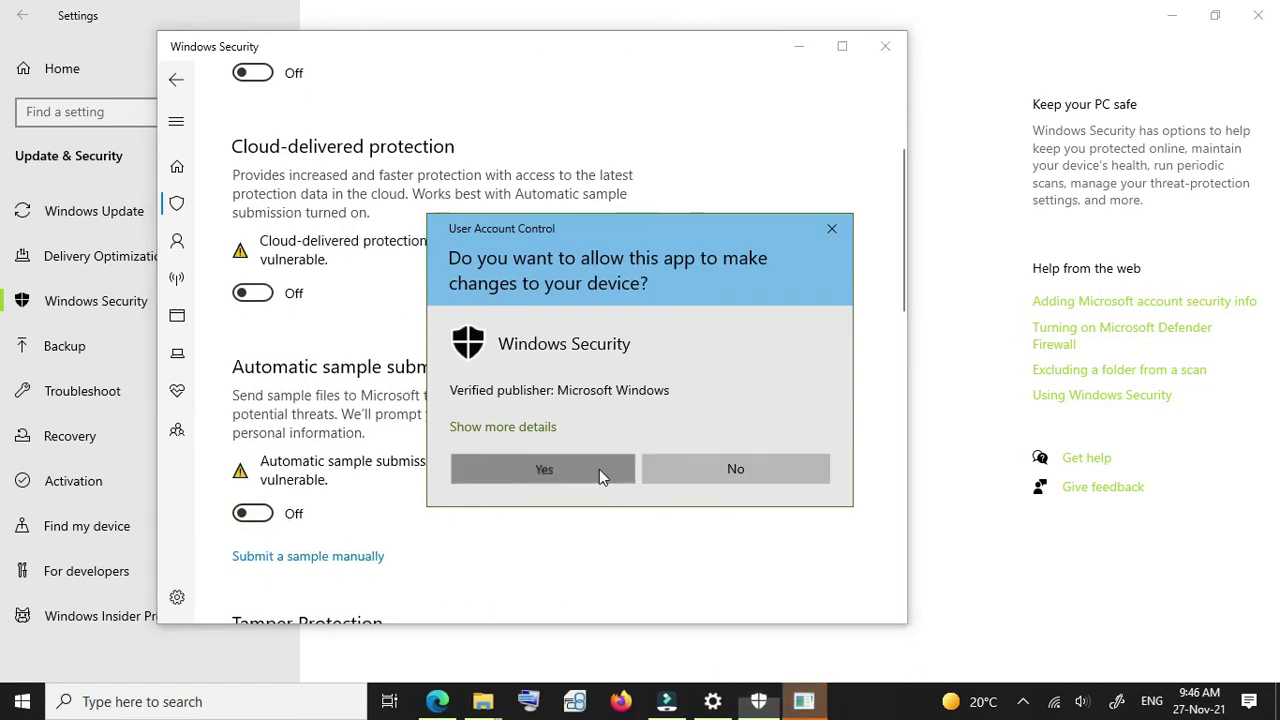
{"action": "left_click", "coordinate": [887, 55]}
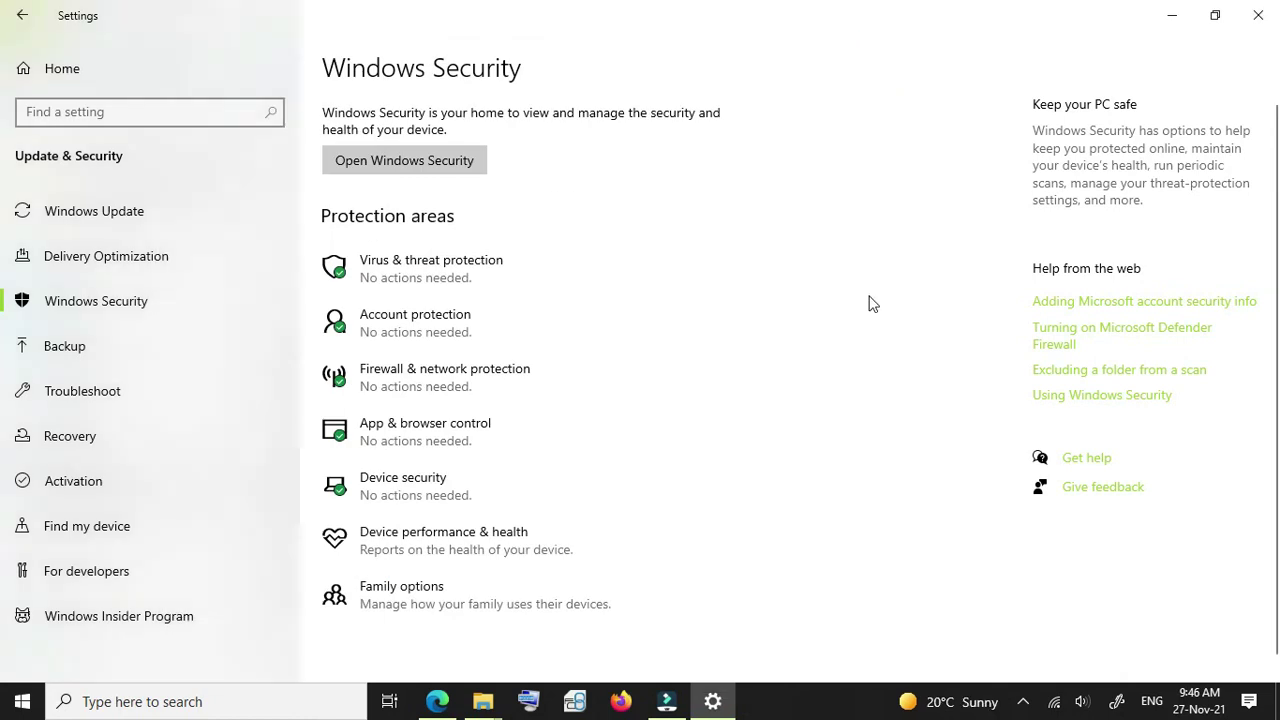
{"action": "left_click", "coordinate": [1172, 16]}
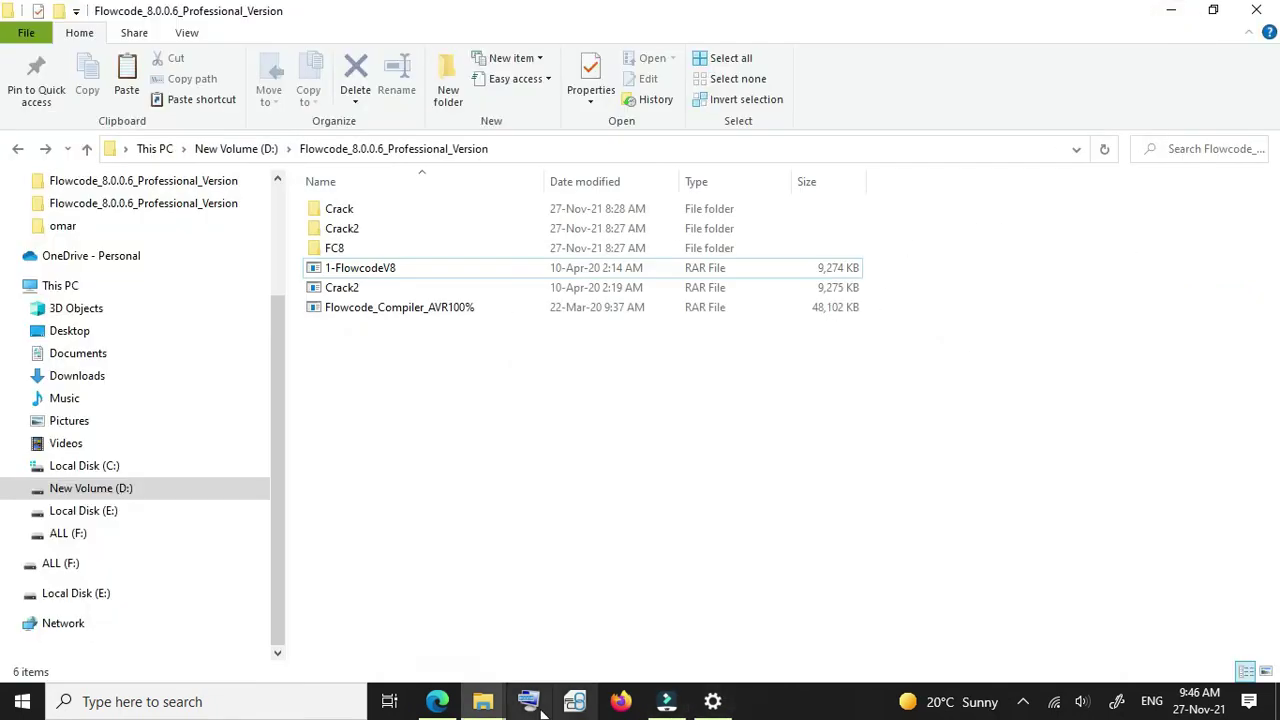
Extract the 1-FlowcodeV8 archive to its own folder with 7-Zip and move the extracted folder into FC8.
{"action": "right_click", "coordinate": [390, 271]}
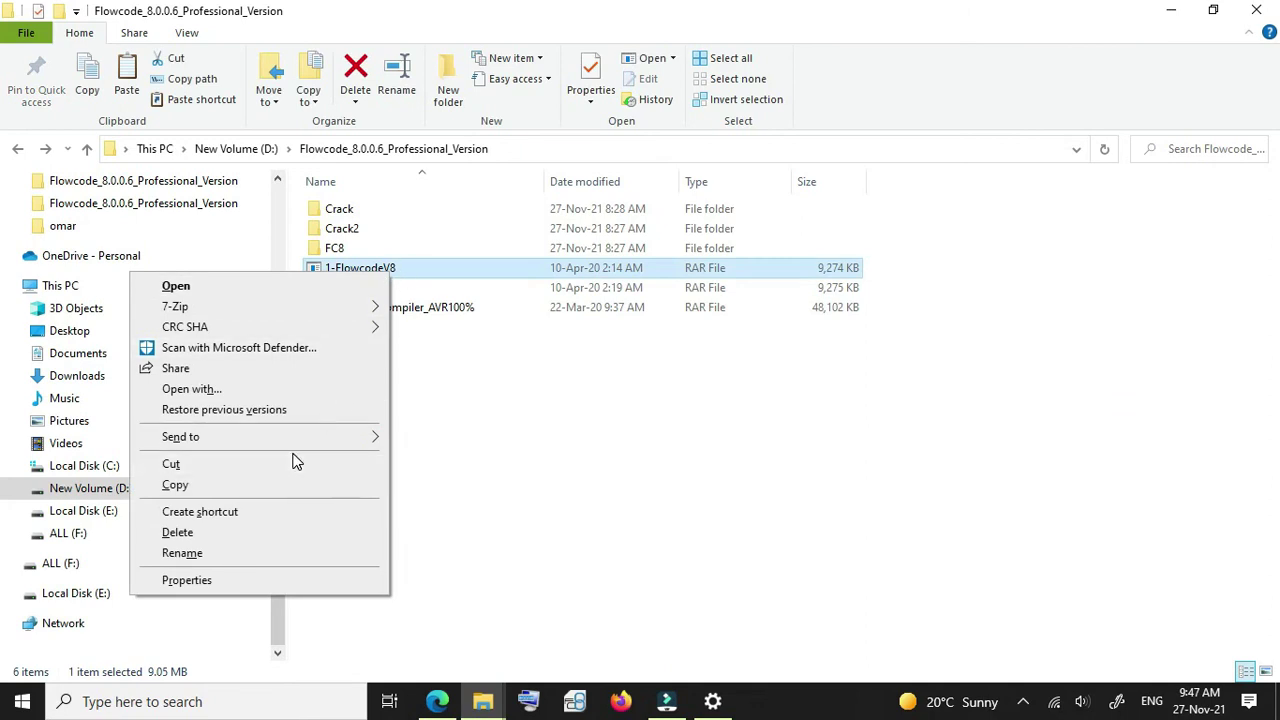
{"action": "mouse_move", "coordinate": [334, 308]}
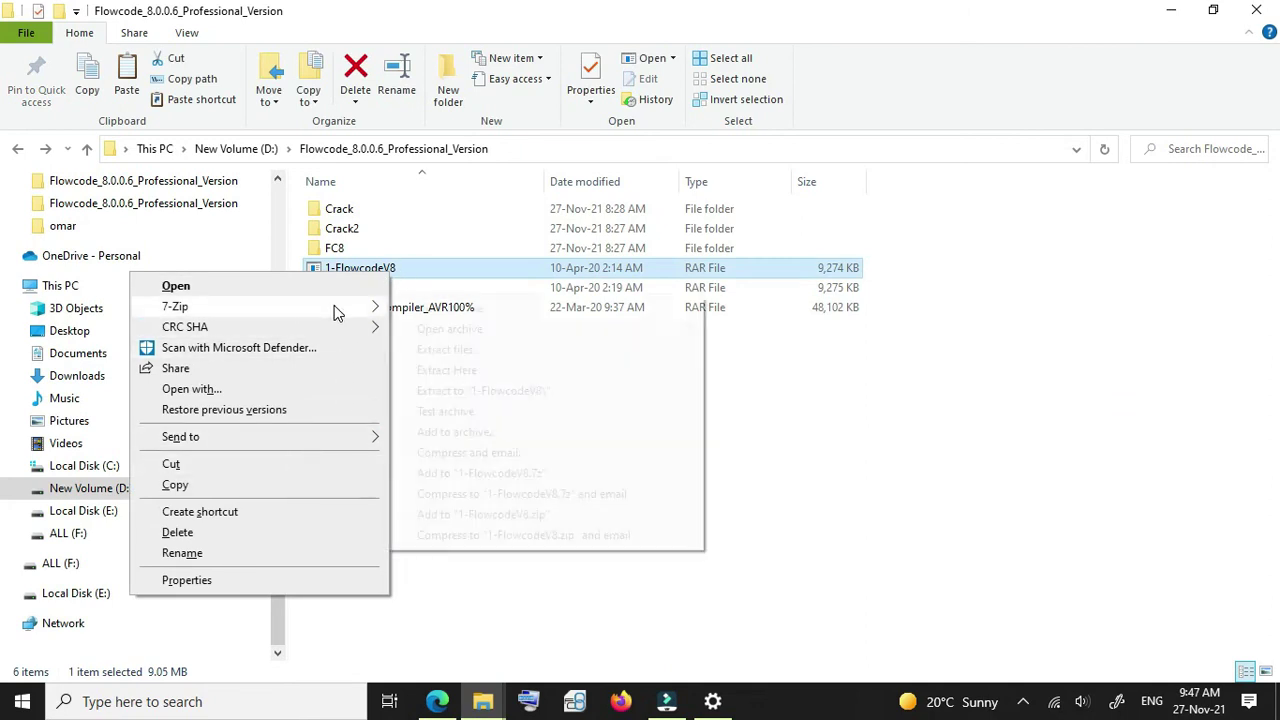
{"action": "left_click", "coordinate": [479, 390]}
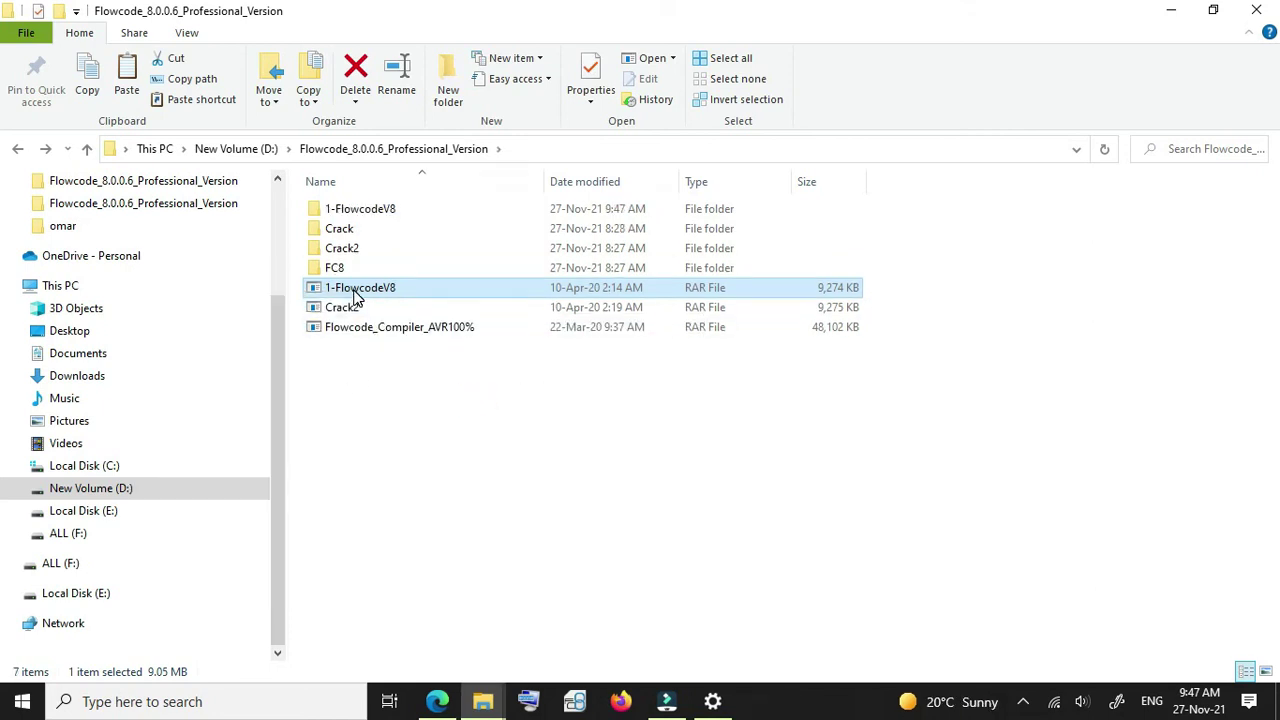
{"action": "left_click_drag", "start_coordinate": [365, 212], "coordinate": [336, 268]}
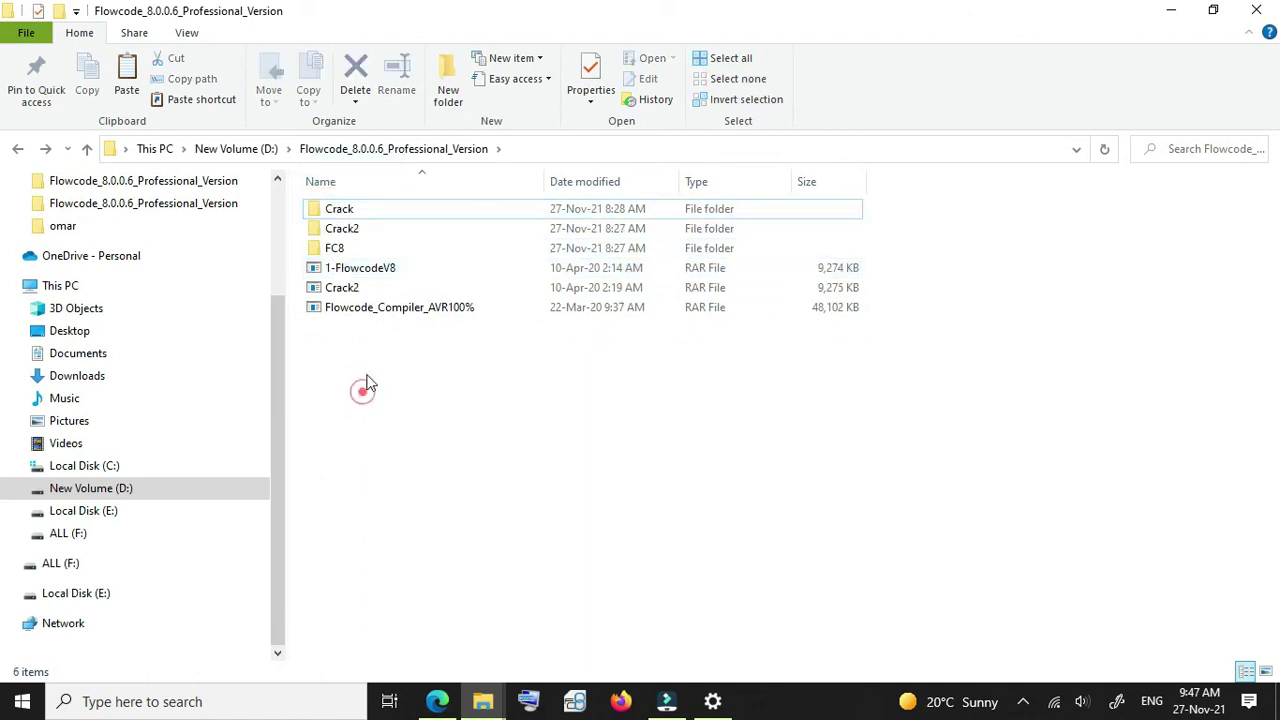
Check the contents of the 1-FlowcodeV8 folder inside FC8 and return to FC8.
{"action": "double_click", "coordinate": [338, 254]}
{"action": "double_click", "coordinate": [357, 210]}
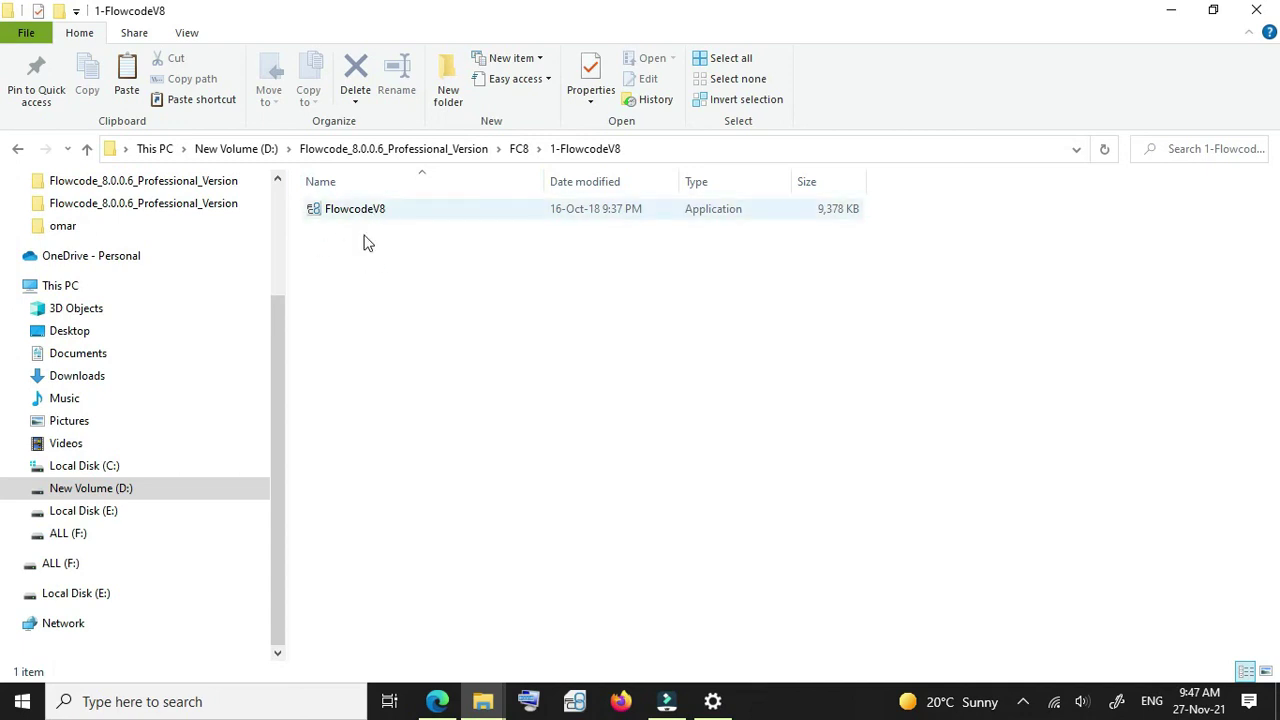
{"action": "left_click", "coordinate": [363, 271]}
{"action": "left_click", "coordinate": [17, 148]}
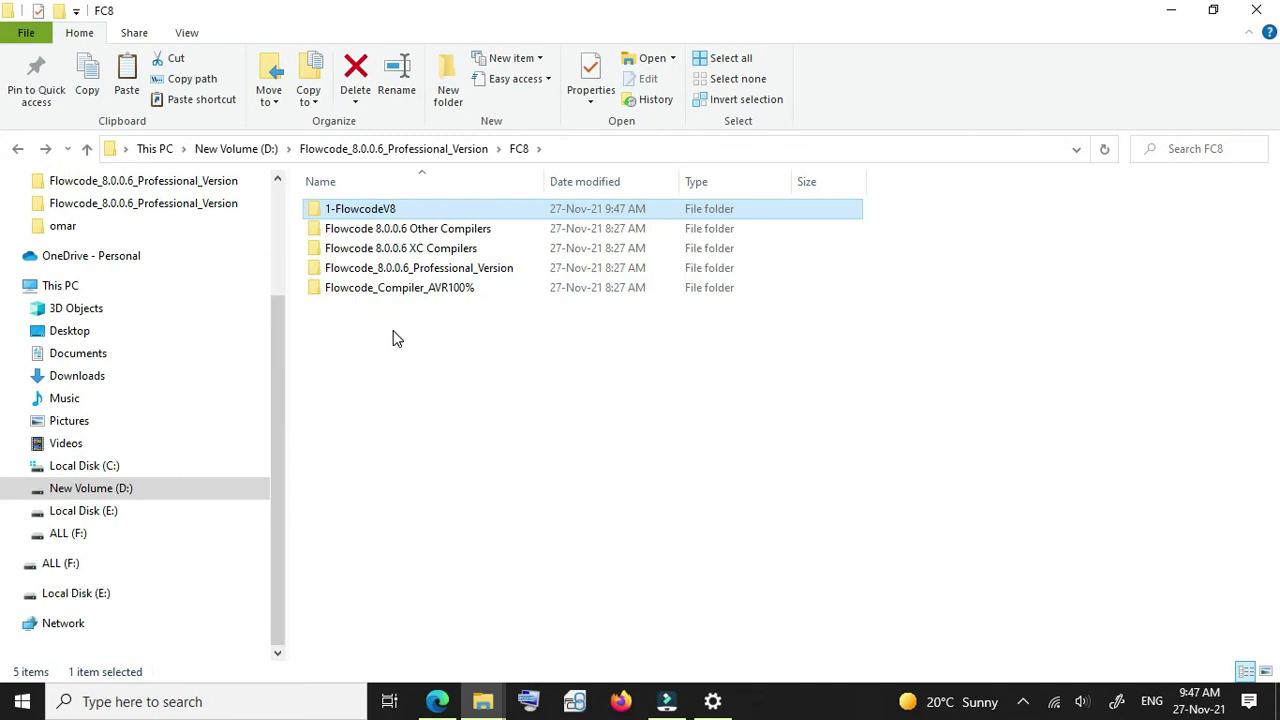
Open the Flowcode_8.0.0.6_Professional_Version folder inside FC8, read the Readme file's installation instructions, and close it.
{"action": "double_click", "coordinate": [405, 268]}
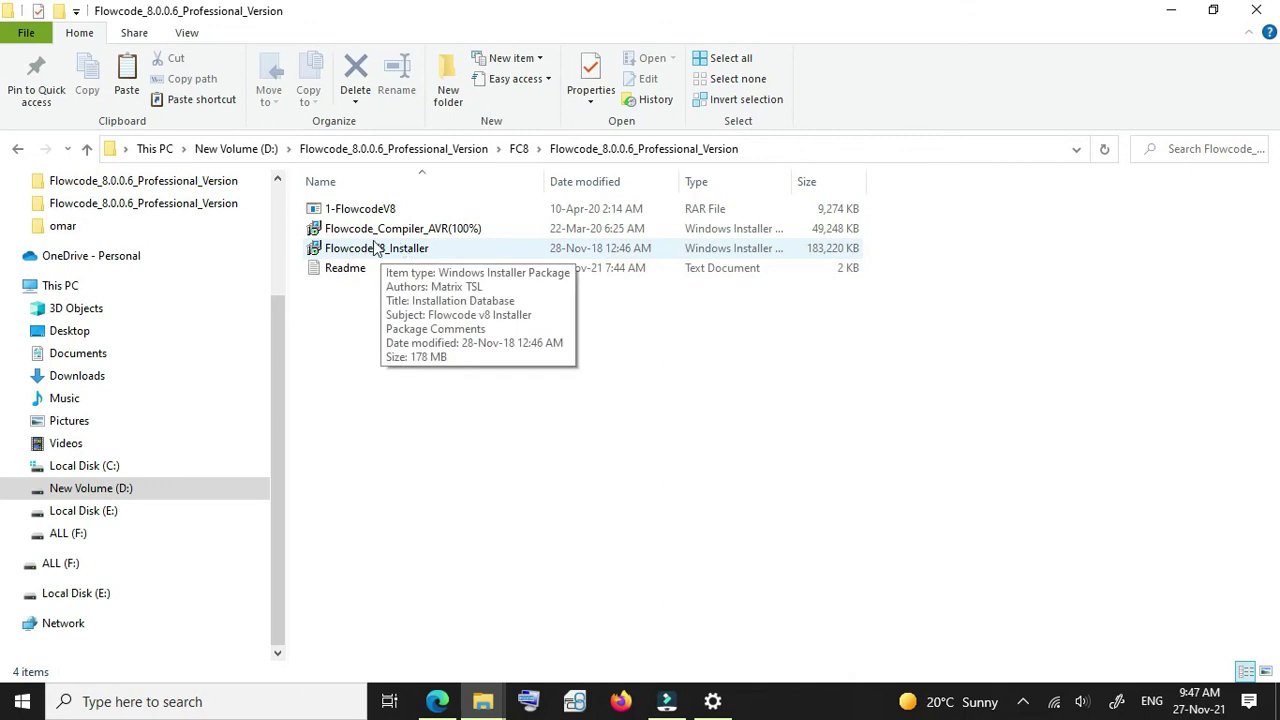
{"action": "double_click", "coordinate": [335, 270]}
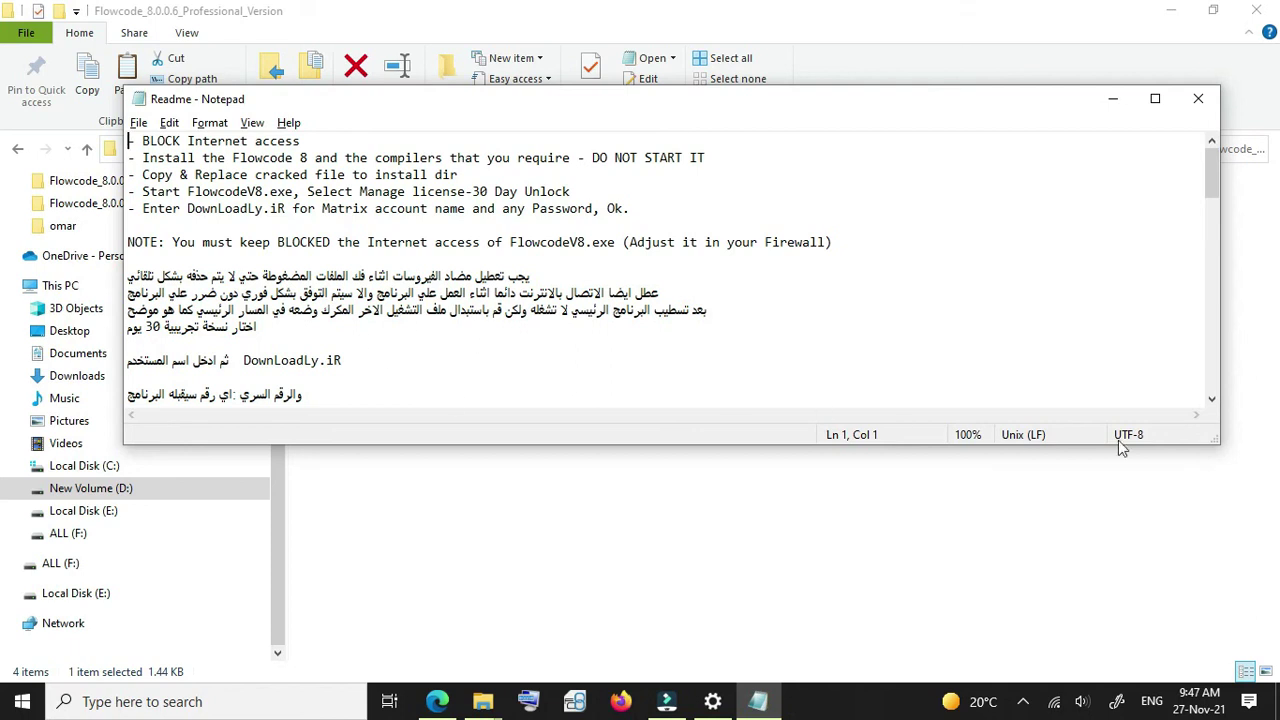
{"action": "left_click", "coordinate": [1203, 101]}
{"action": "left_click", "coordinate": [643, 323]}
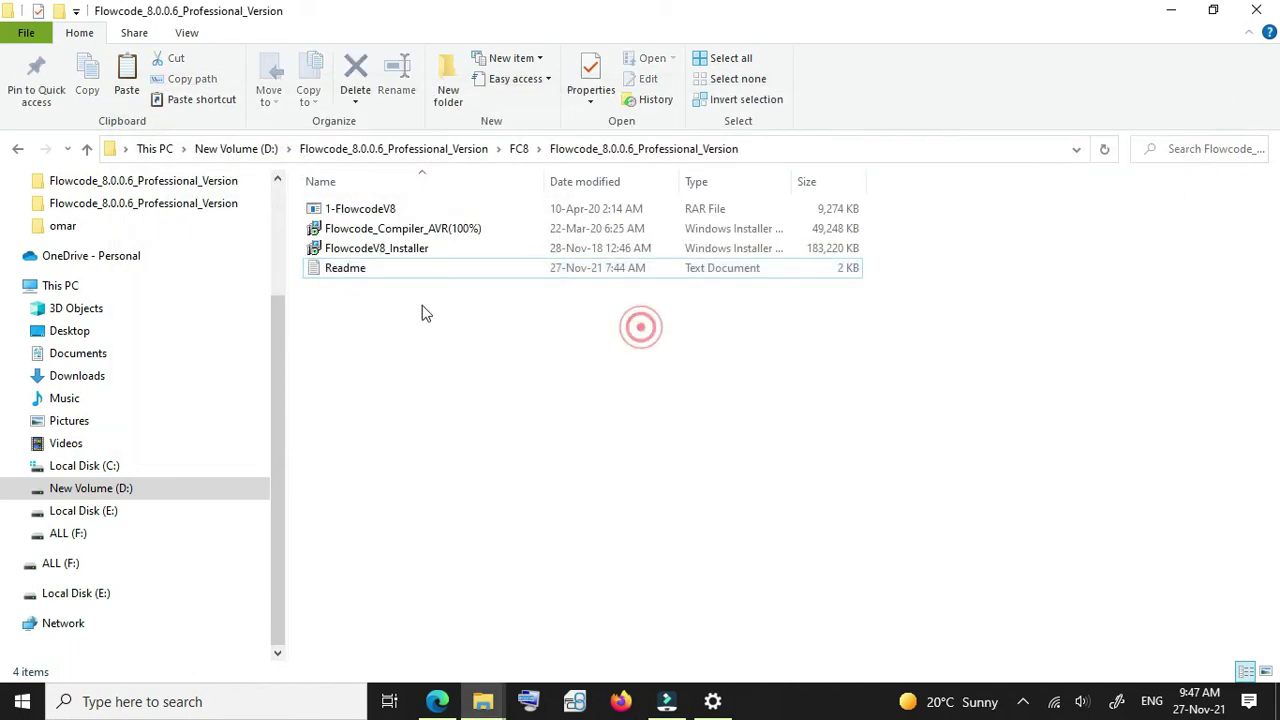
Start the FlowcodeV8_Installer setup, advance to the change, repair or remove options, and cancel the installation.
{"action": "double_click", "coordinate": [410, 250]}
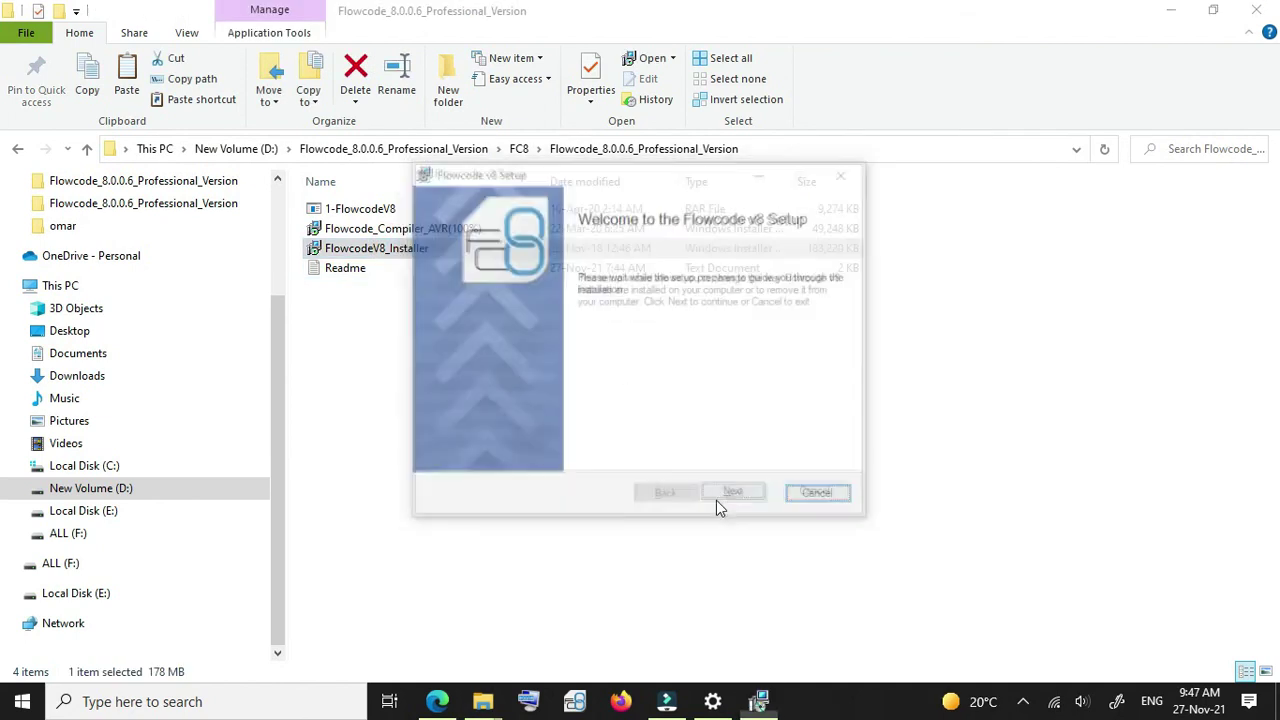
{"action": "left_click", "coordinate": [735, 497]}
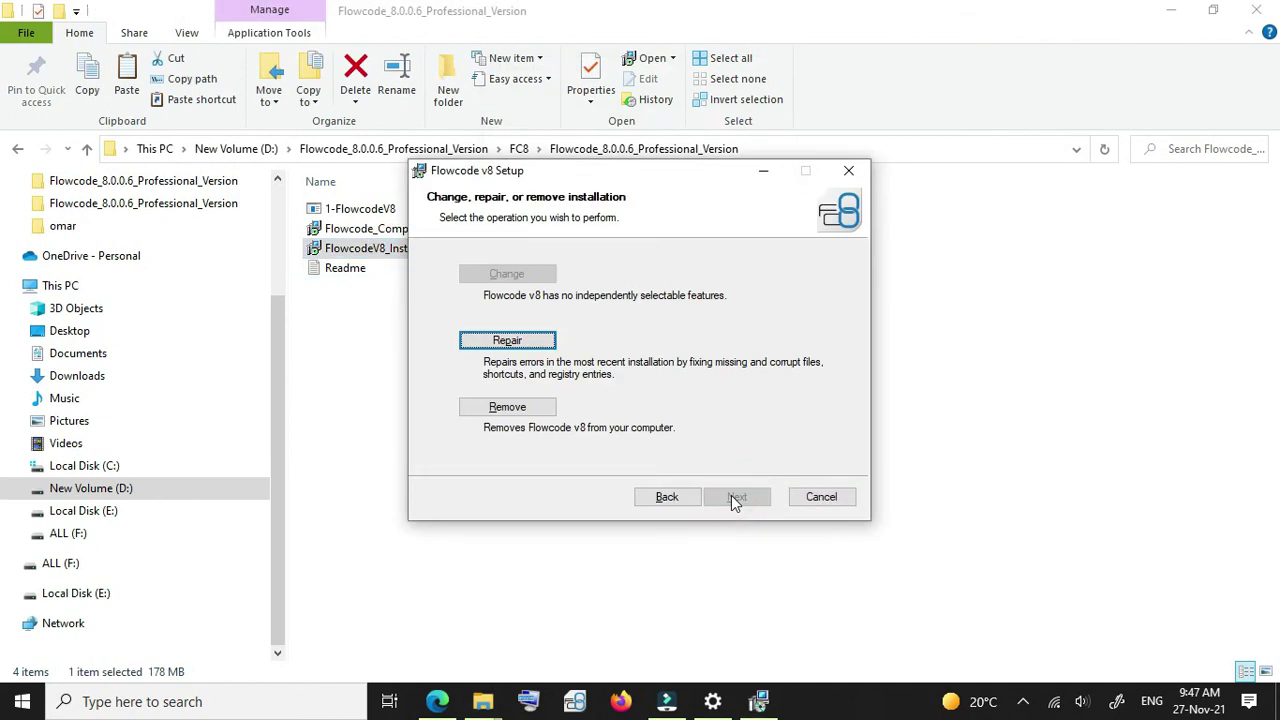
{"action": "left_click", "coordinate": [813, 505]}
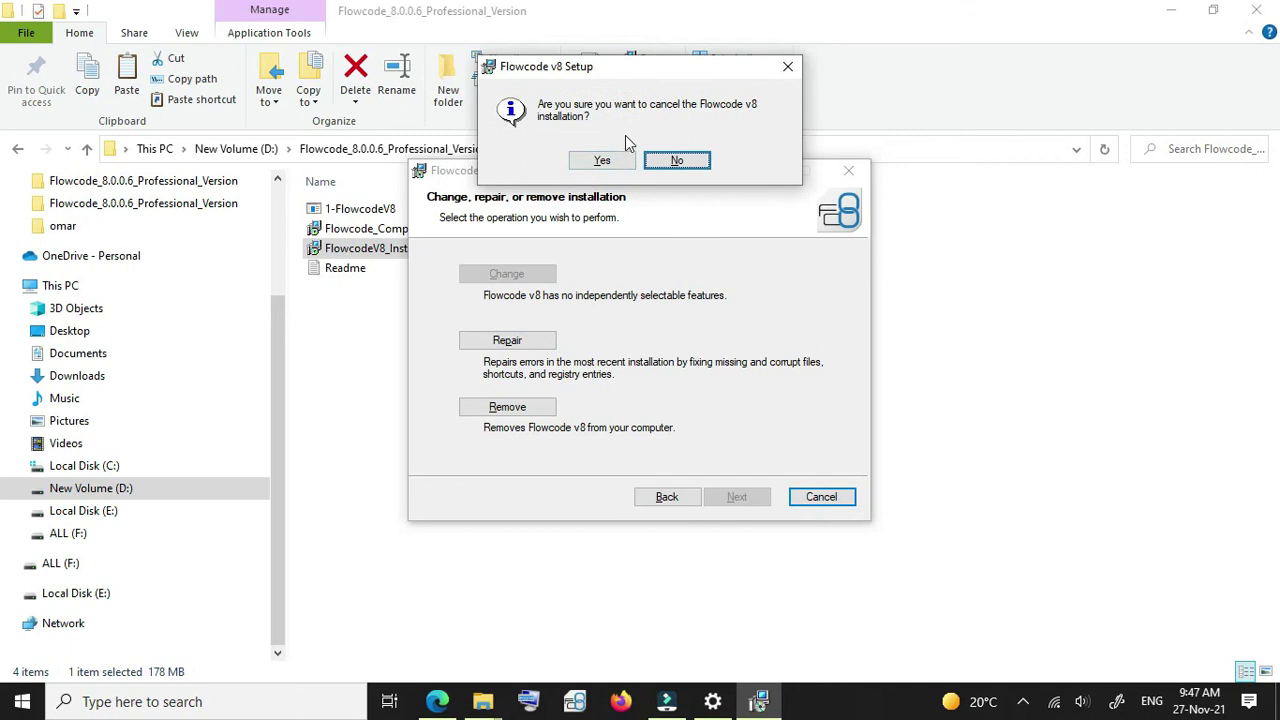
{"action": "left_click", "coordinate": [602, 161]}
{"action": "left_click", "coordinate": [740, 497]}
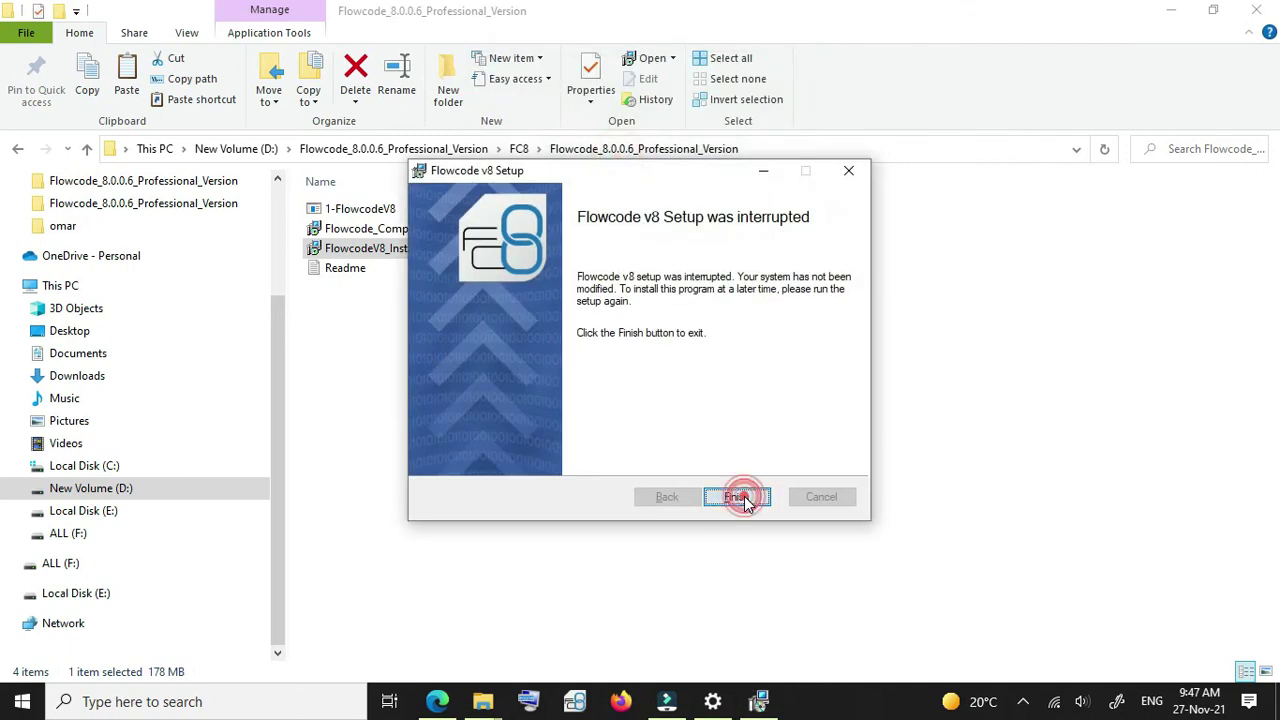
{"action": "left_click", "coordinate": [468, 389]}
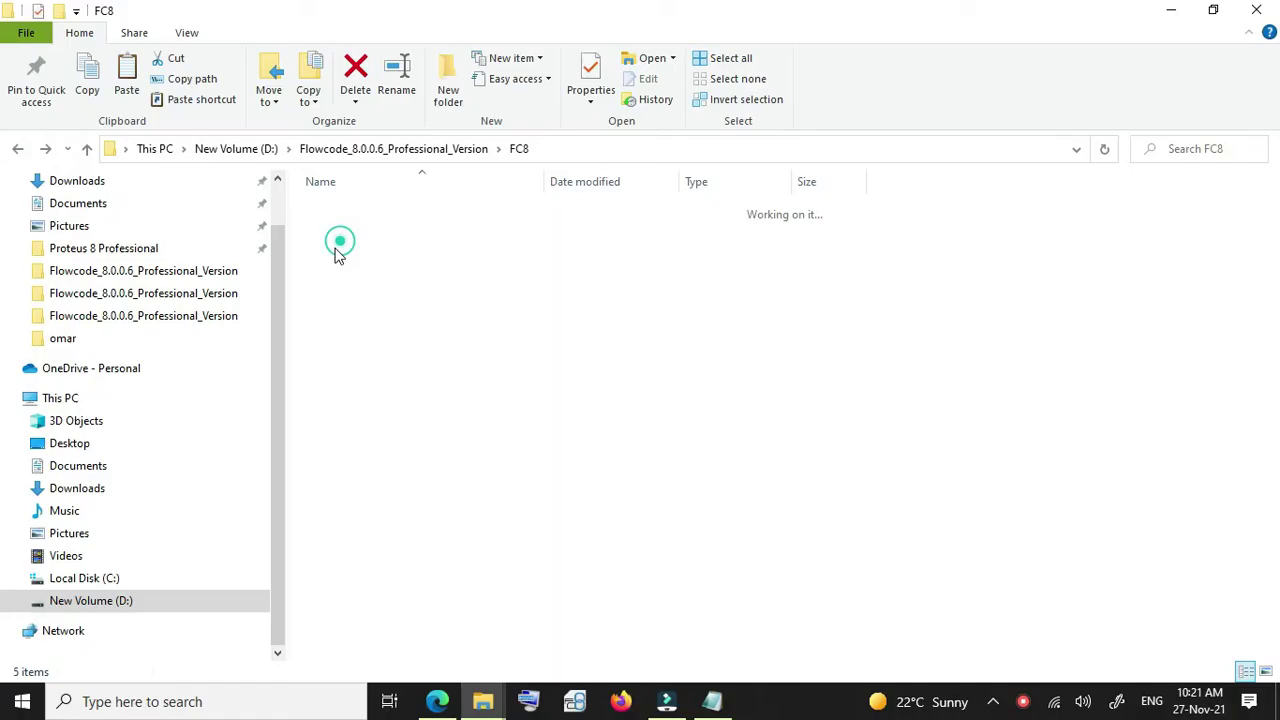
Open the 1-FlowcodeV8 folder inside FC8, view the file options for the FlowcodeV8 application, dismiss them and close the window.
{"action": "double_click", "coordinate": [362, 210]}
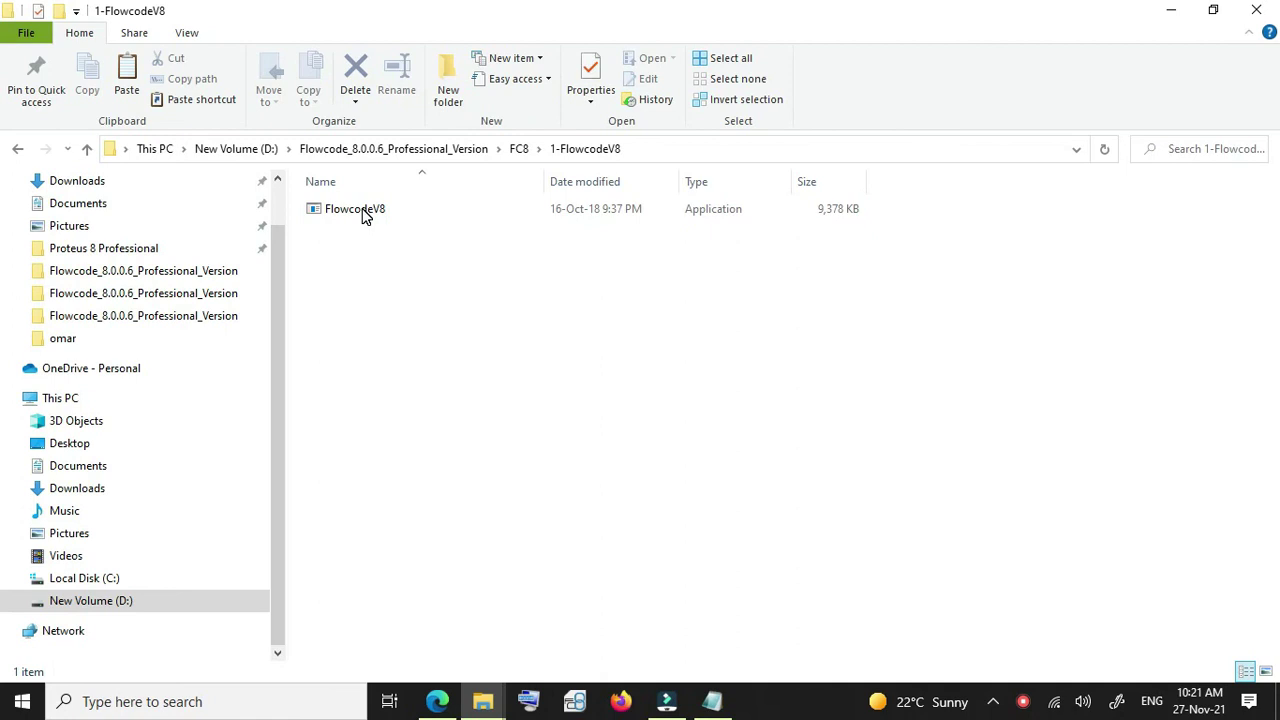
{"action": "left_click", "coordinate": [362, 212]}
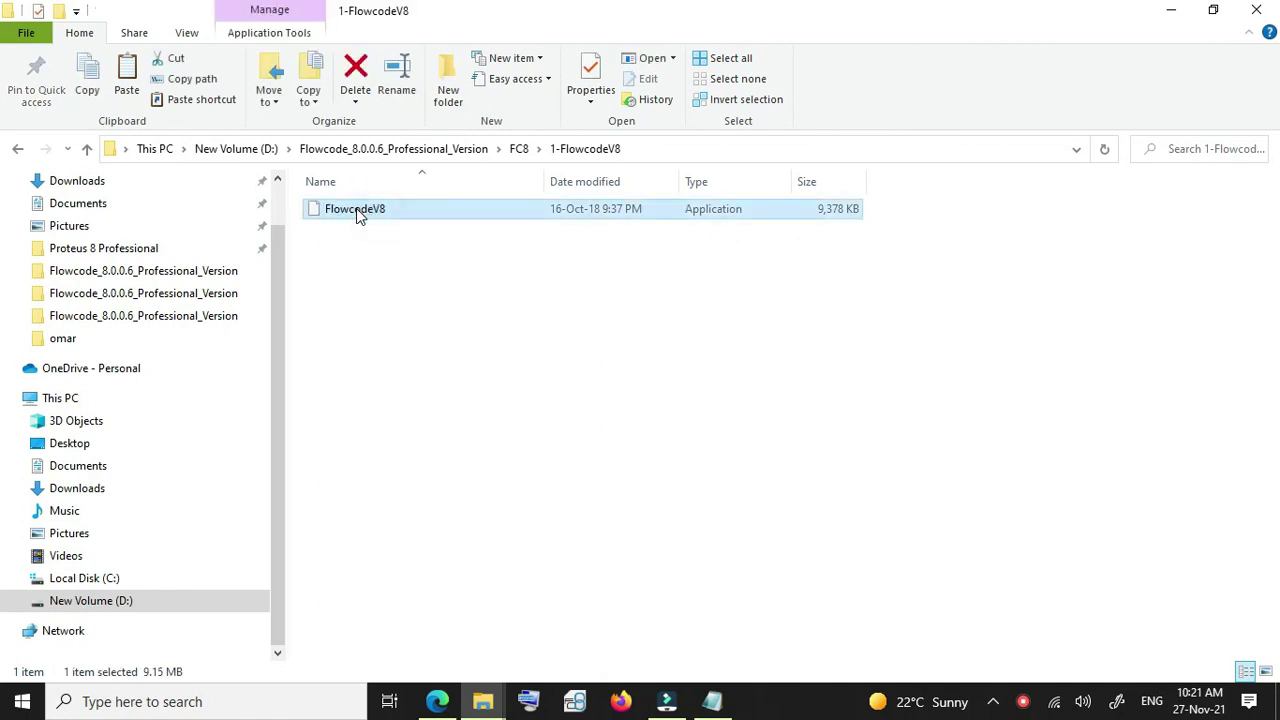
{"action": "right_click", "coordinate": [383, 220]}
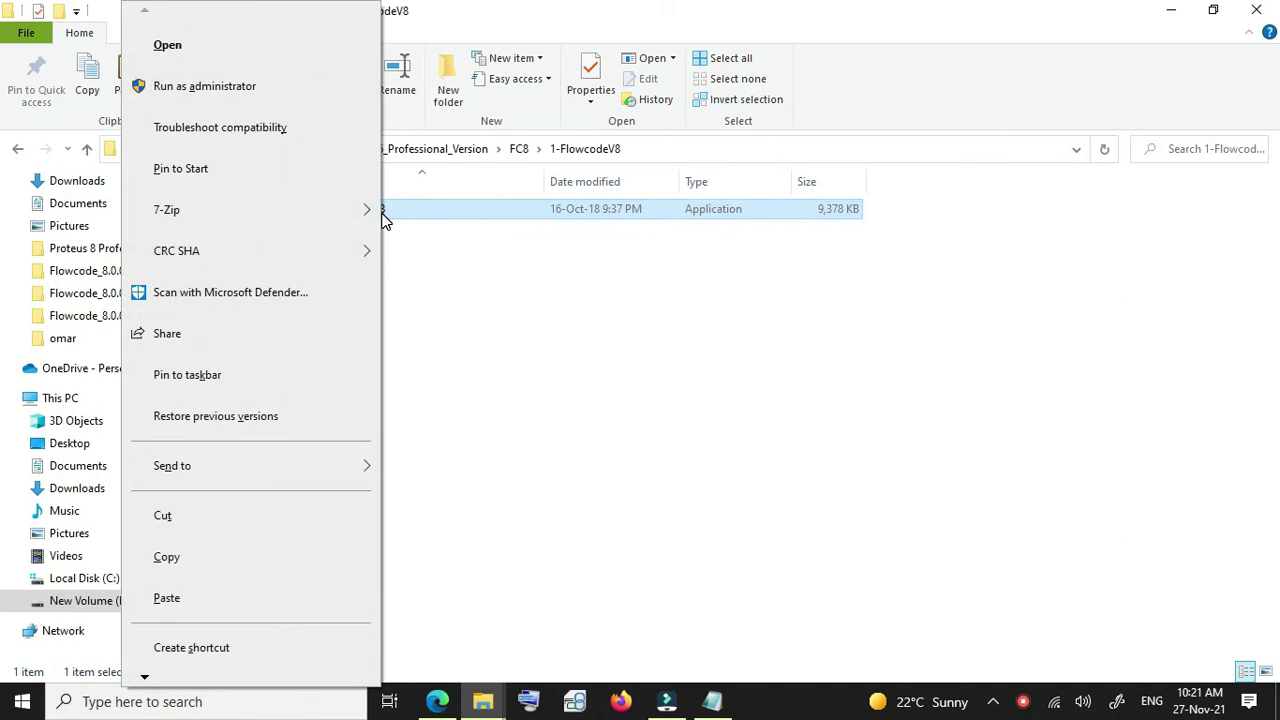
{"action": "left_click", "coordinate": [480, 390]}
{"action": "left_click", "coordinate": [1258, 12]}
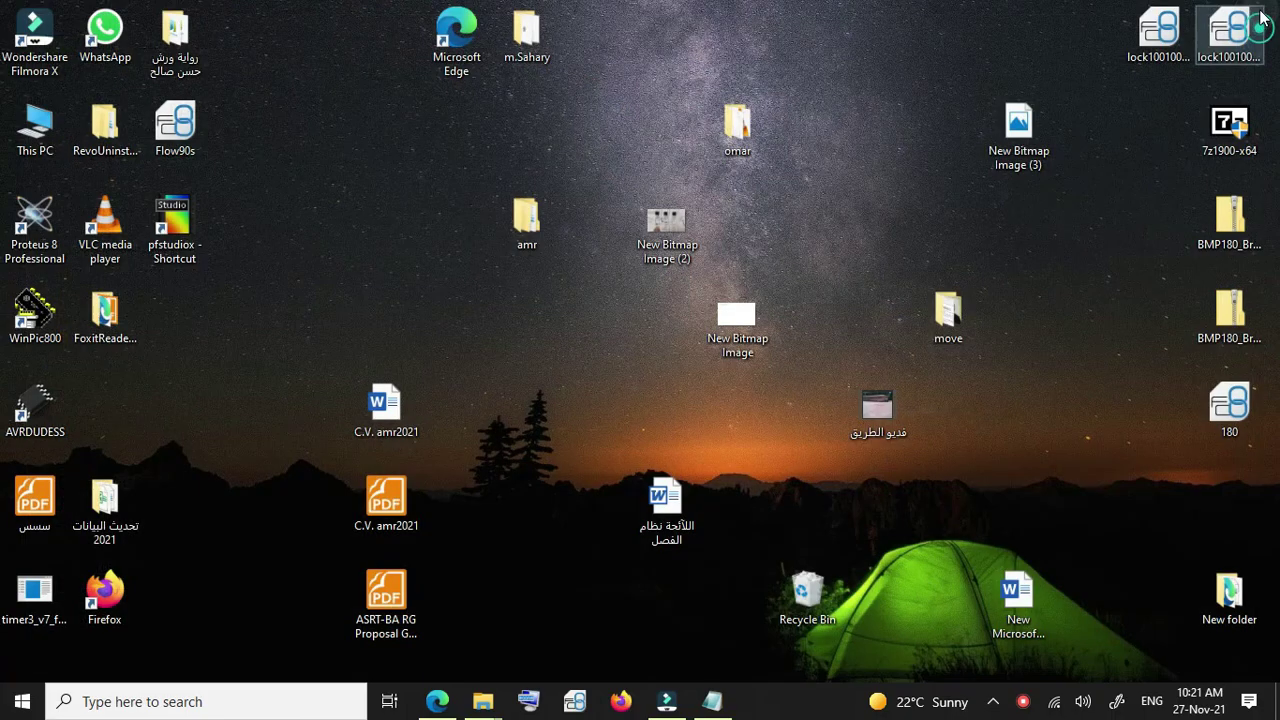
Open the 111 folder inside the Flowcode v8 folder in Program Files (x86) on Local Disk (C:).
{"action": "double_click", "coordinate": [48, 148]}
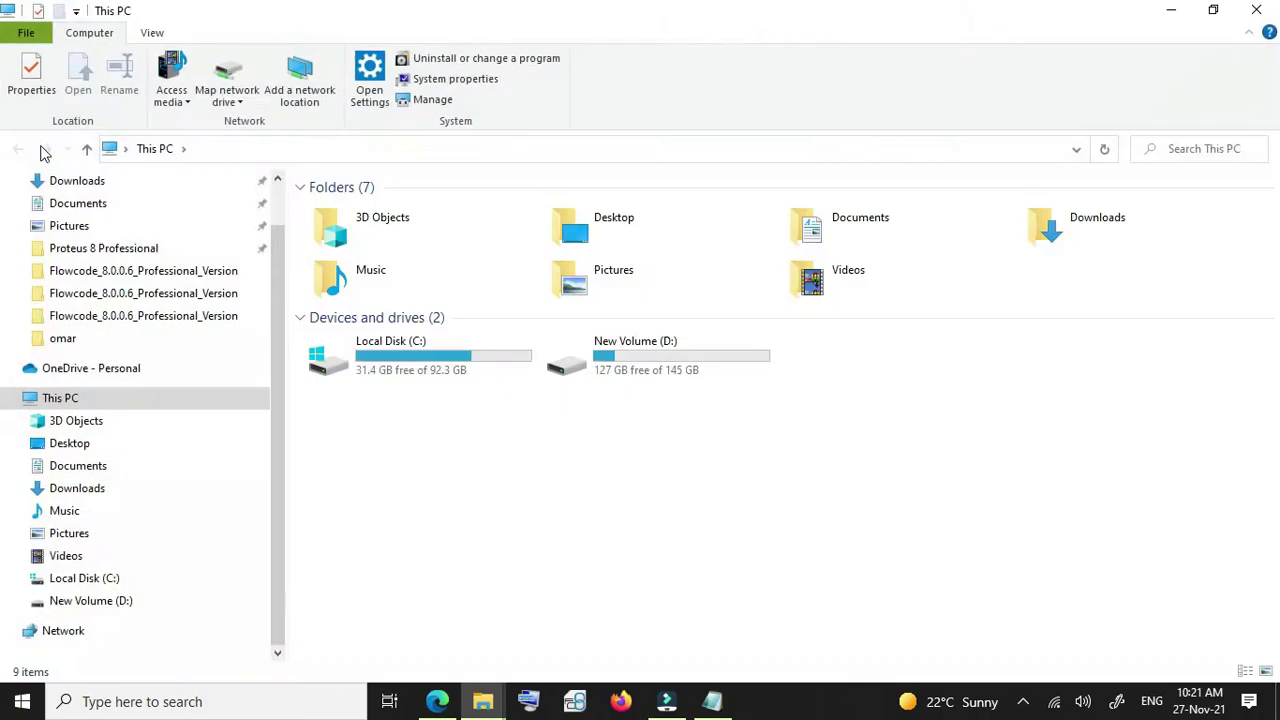
{"action": "double_click", "coordinate": [403, 372]}
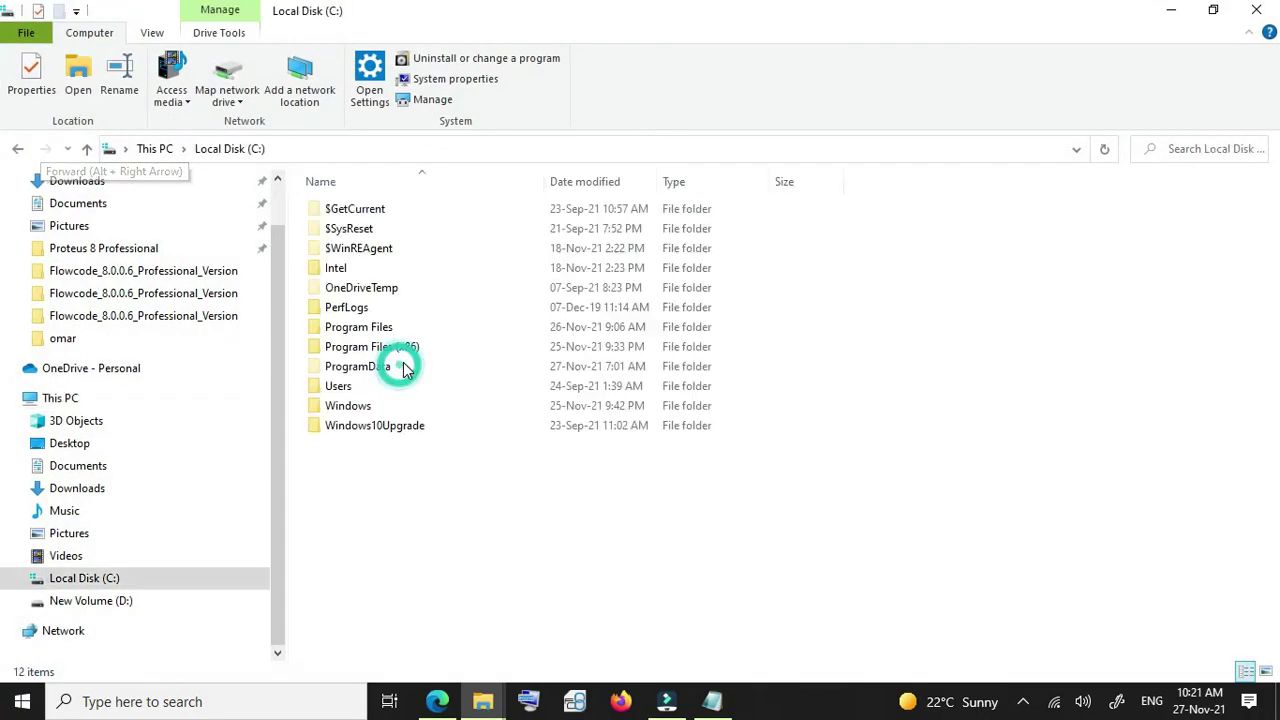
{"action": "double_click", "coordinate": [409, 348]}
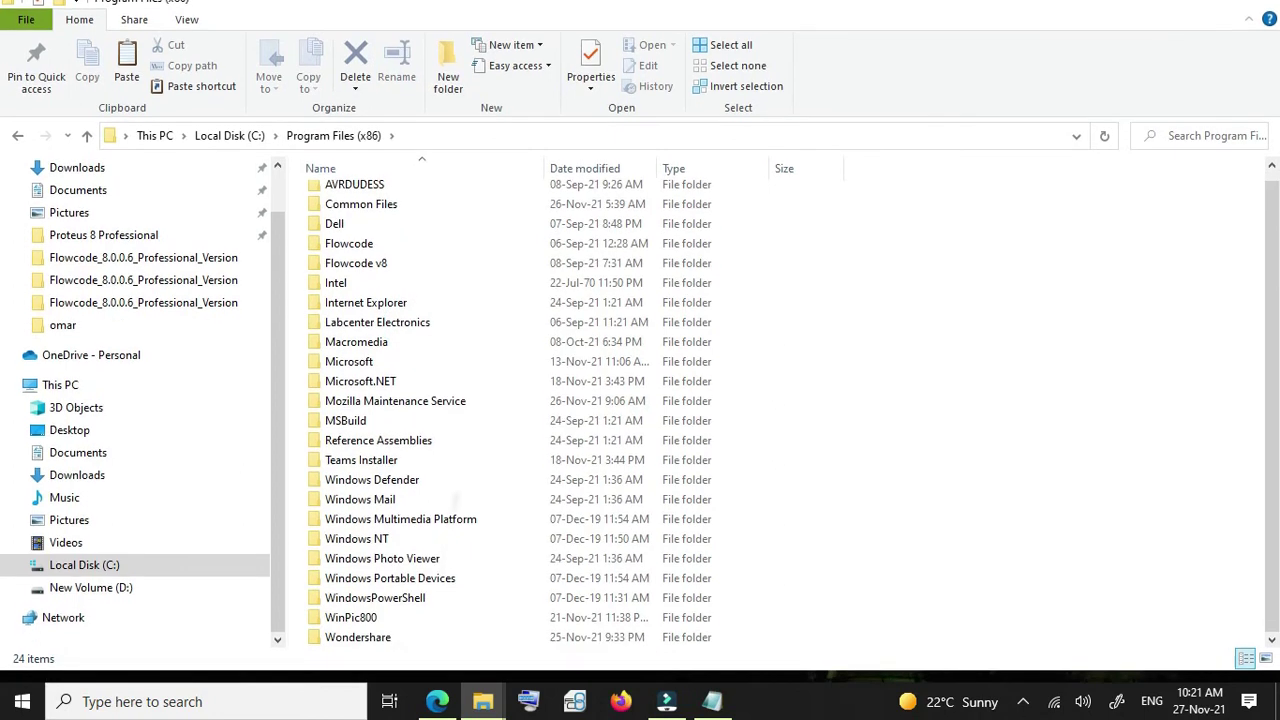
{"action": "scroll", "coordinate": [410, 352], "scroll_direction": "down", "scroll_amount": 1}
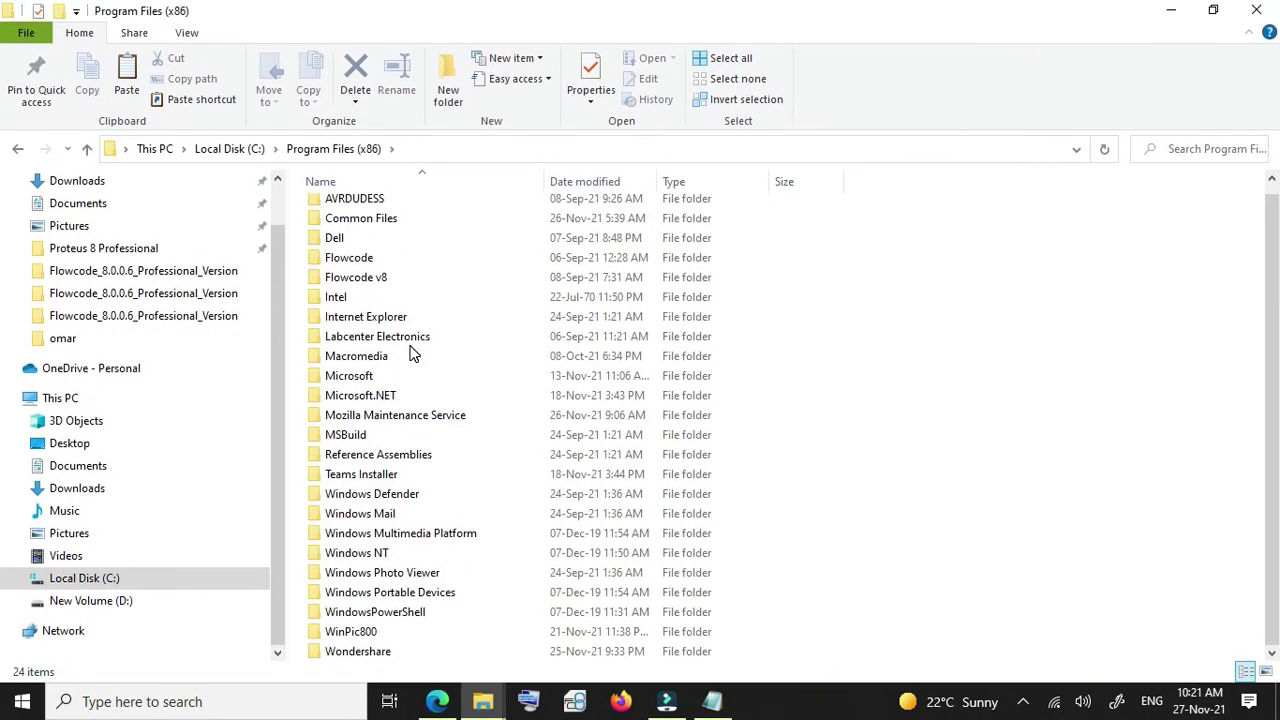
{"action": "double_click", "coordinate": [388, 282]}
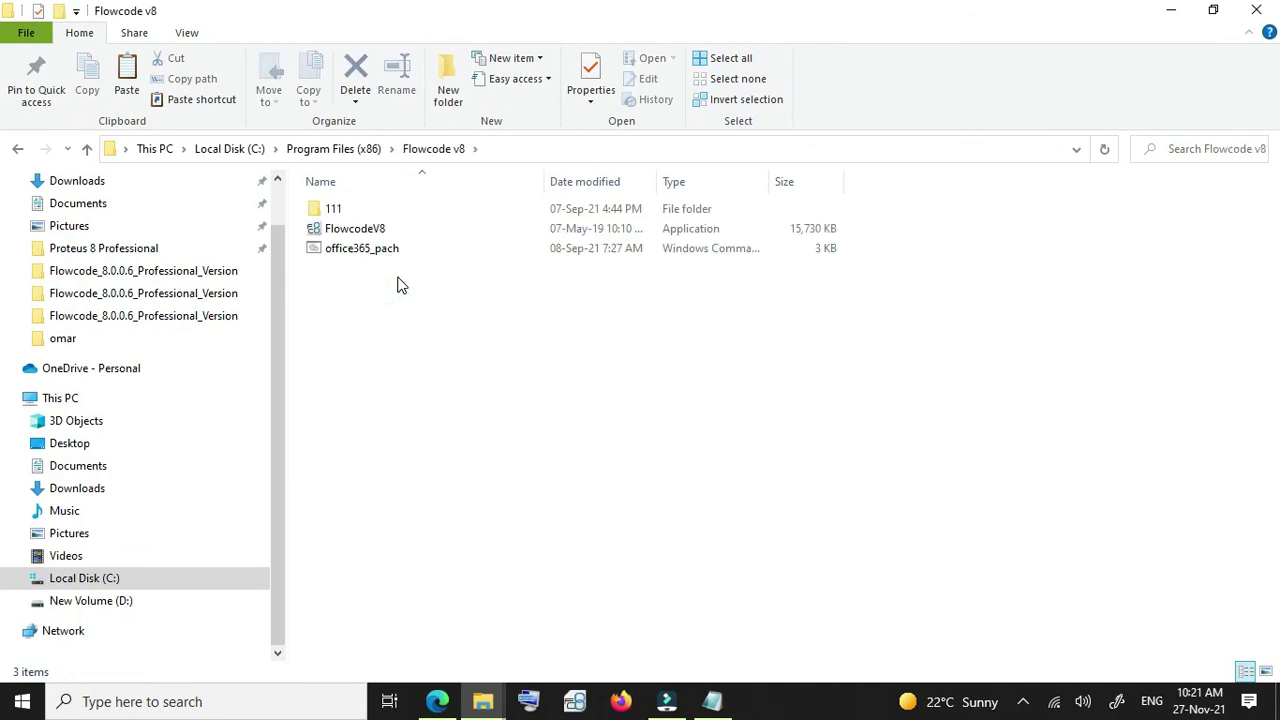
{"action": "double_click", "coordinate": [325, 209]}
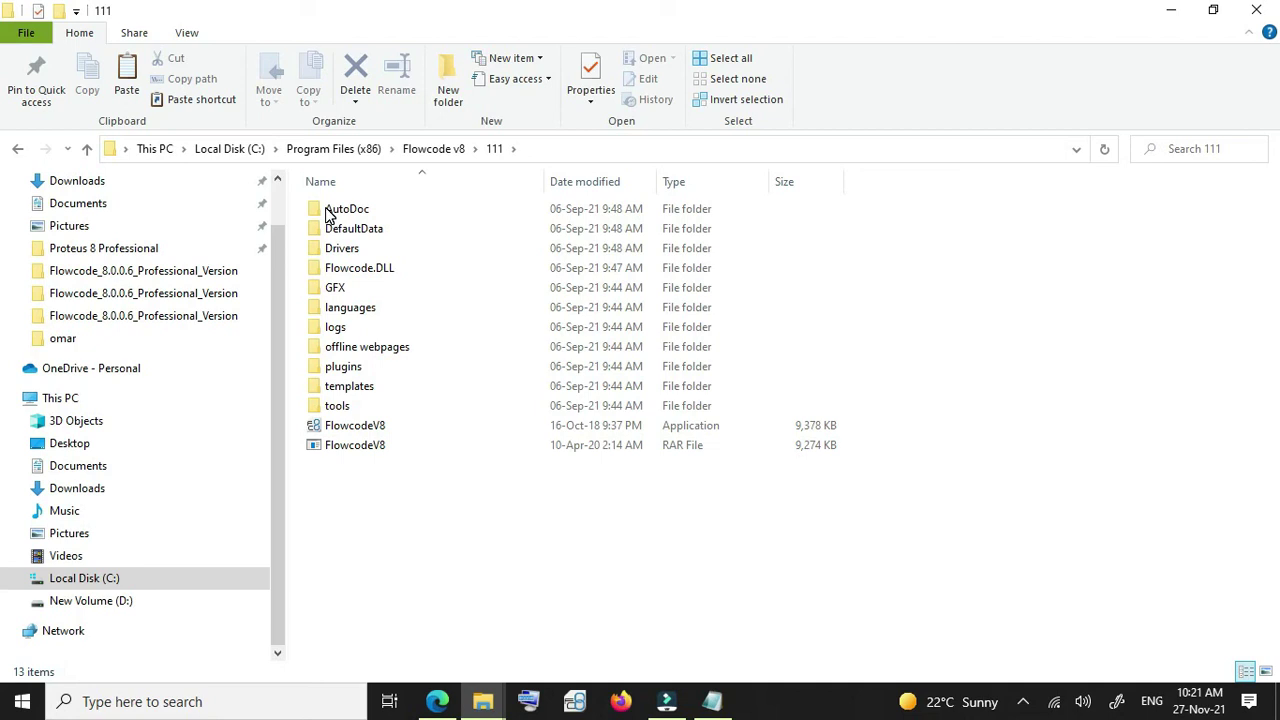
Try to paste the copied FlowcodeV8 file into the 111 folder, cancel the copy, and return to Program Files (x86).
{"action": "right_click", "coordinate": [369, 516]}
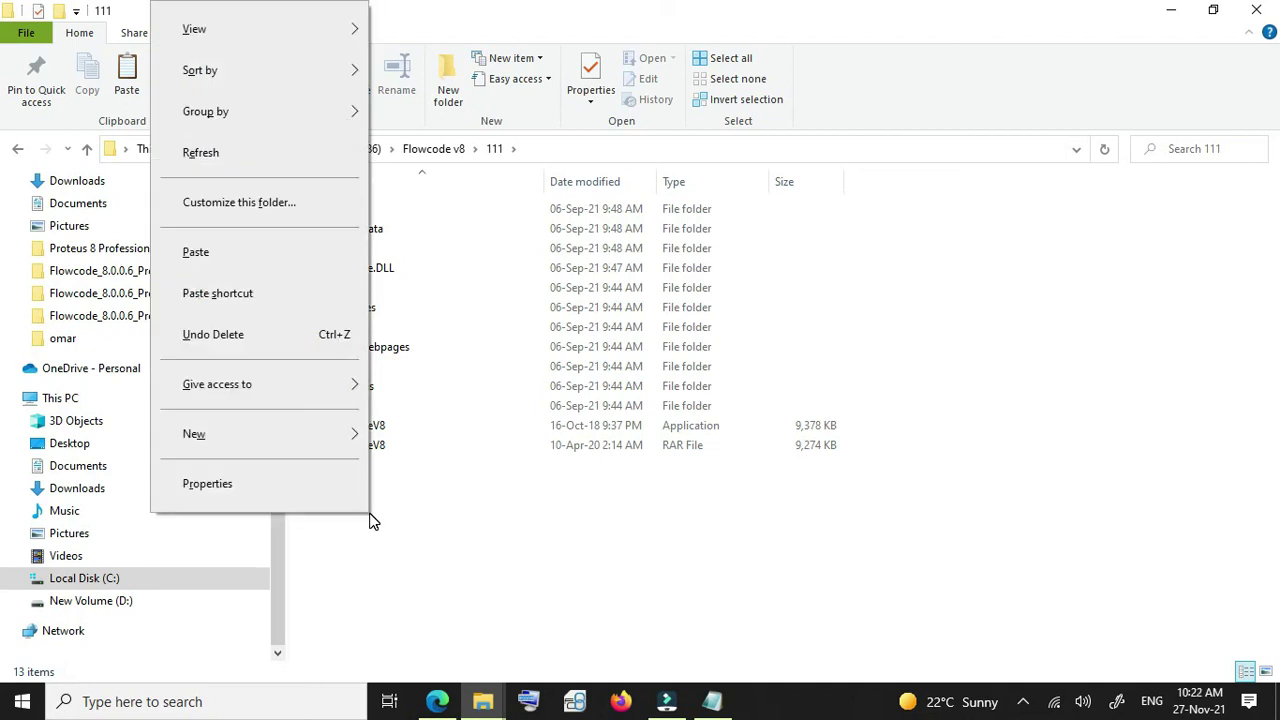
{"action": "left_click", "coordinate": [286, 252]}
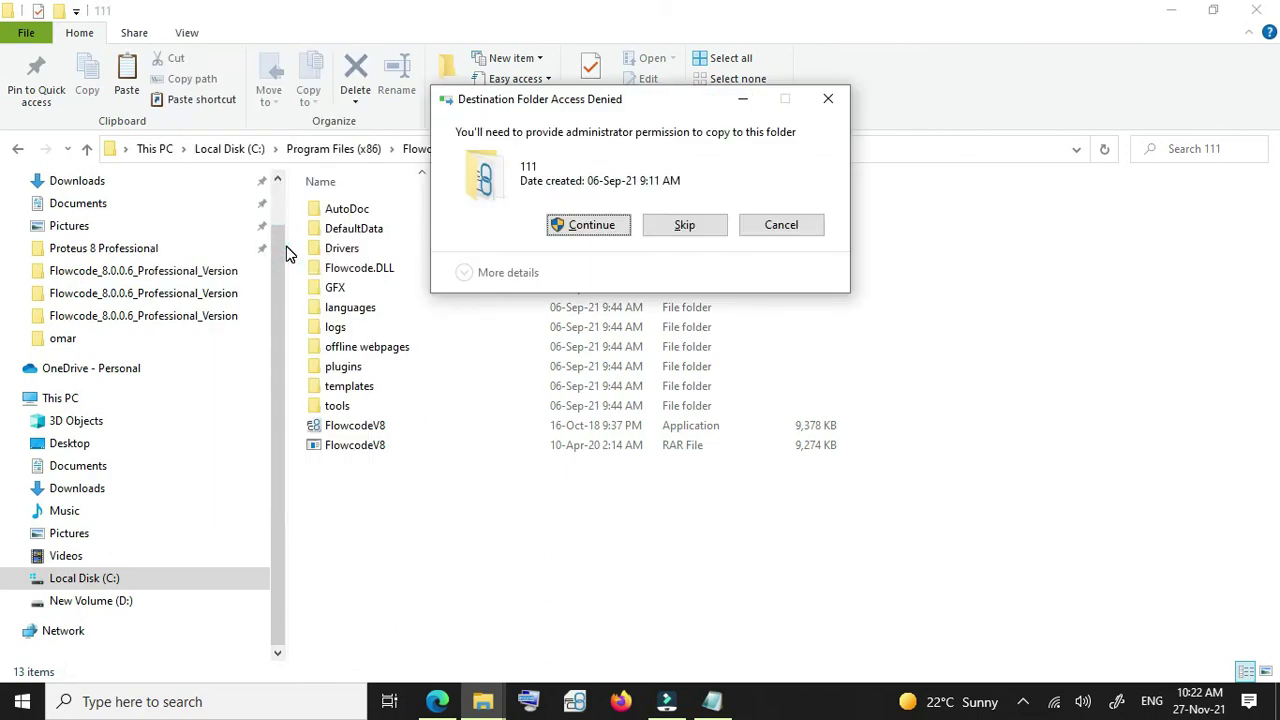
{"action": "left_click", "coordinate": [782, 224]}
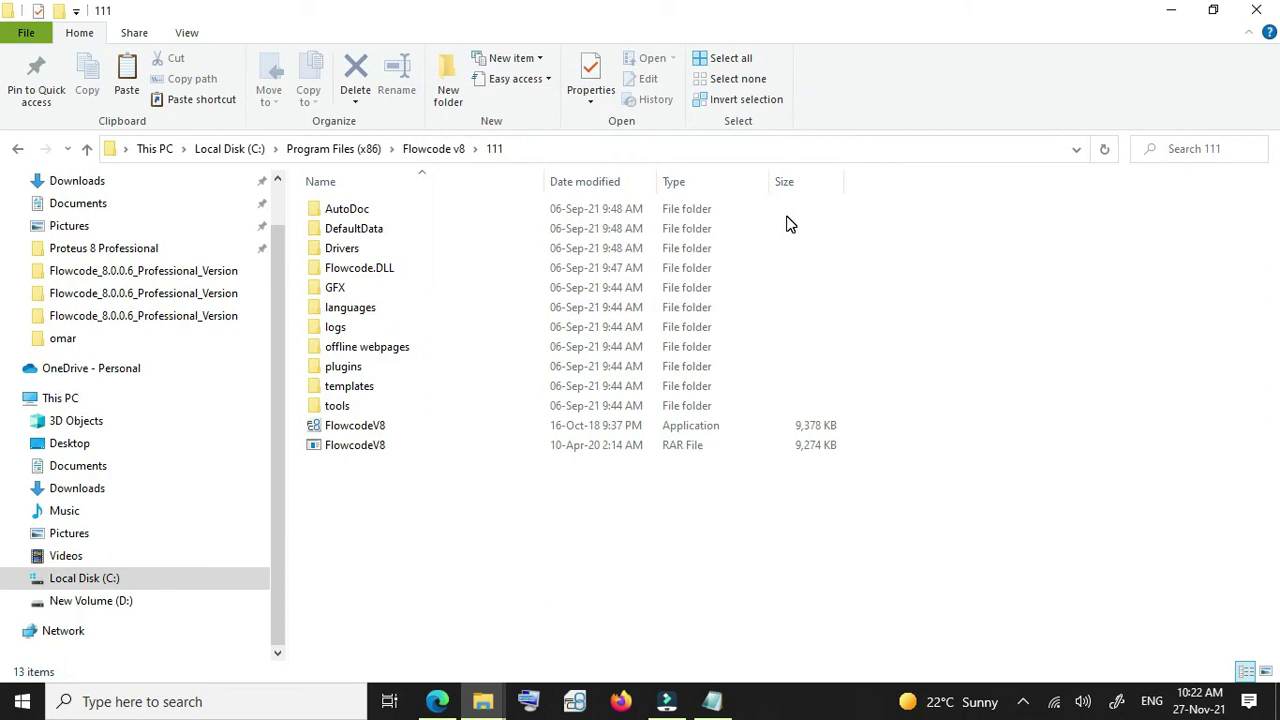
{"action": "left_click", "coordinate": [17, 150]}
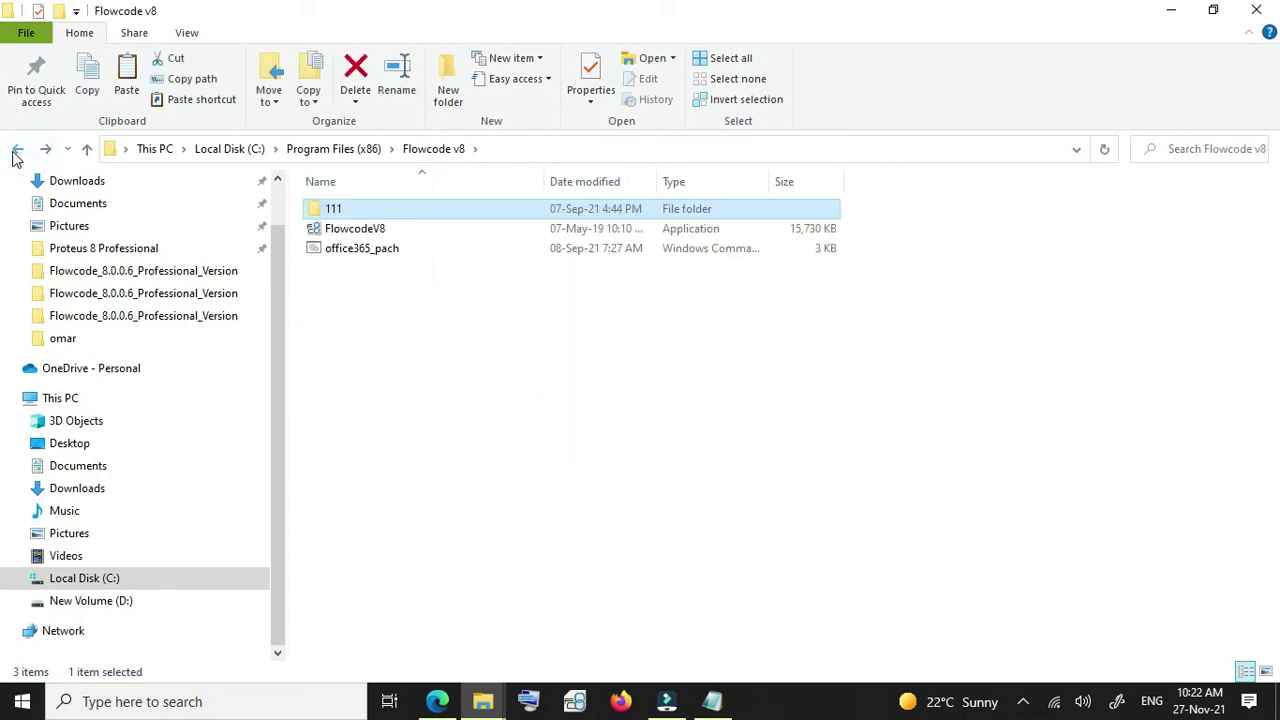
{"action": "left_click", "coordinate": [17, 150]}
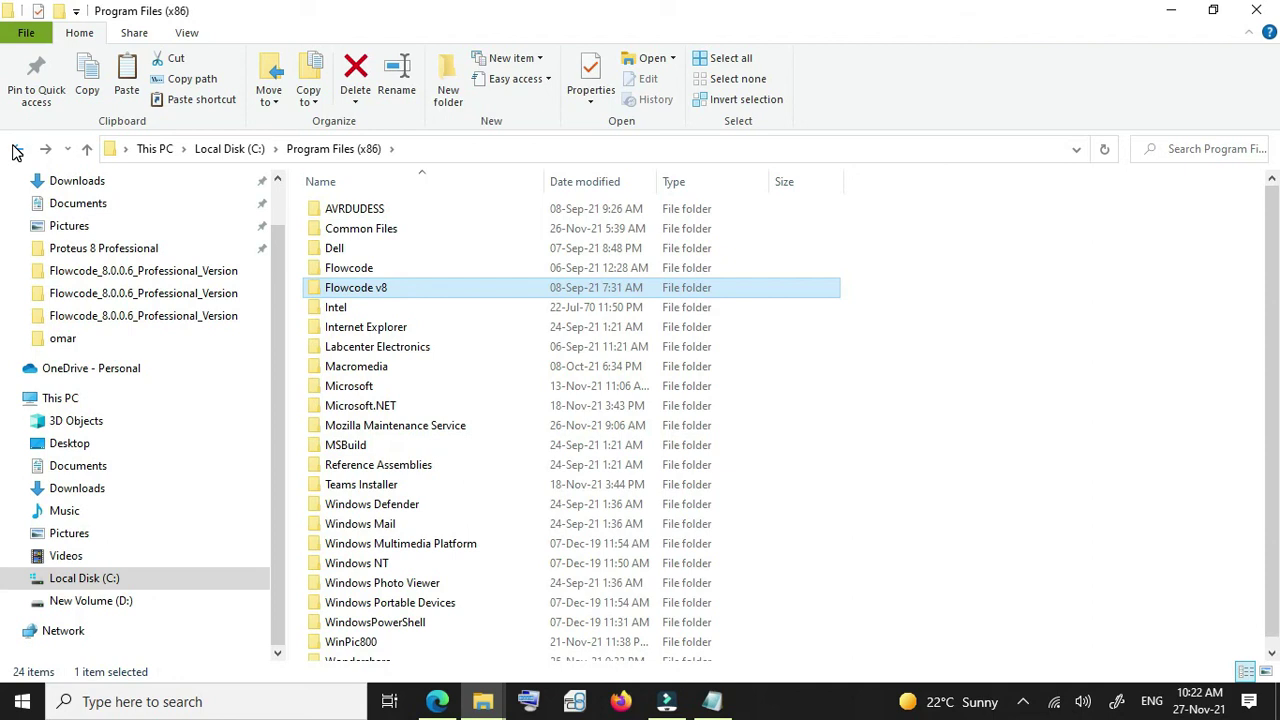
{"action": "left_click", "coordinate": [418, 142]}
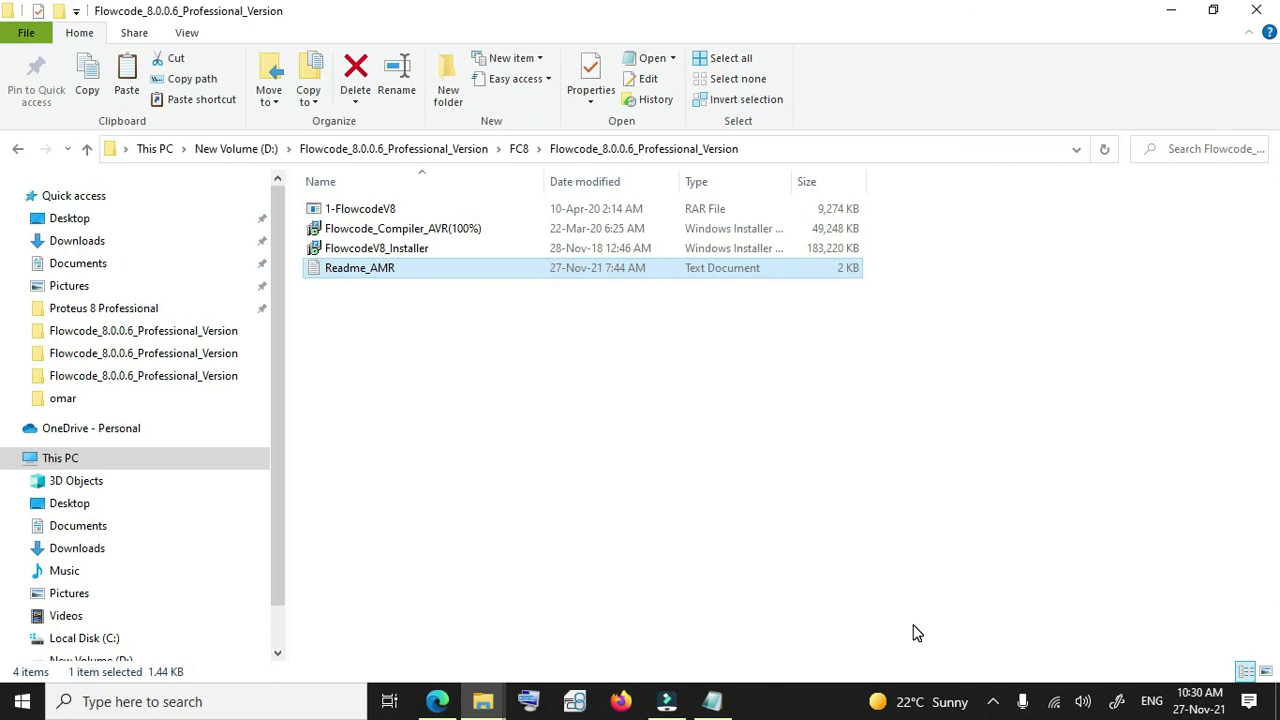
Examine the compiler installers in FC8's Professional_Version, XC Compilers, Other Compilers and Flowcode_Compiler_AVR100% folders.
{"action": "left_click", "coordinate": [451, 229]}
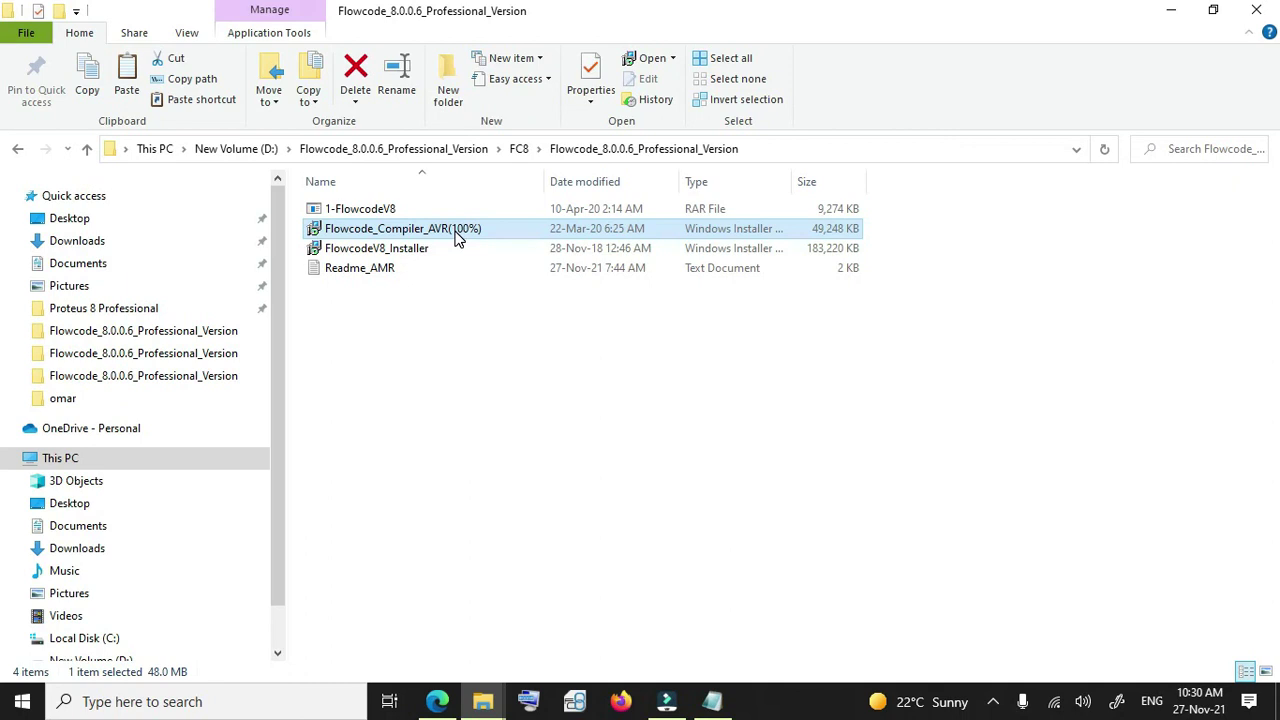
{"action": "left_click", "coordinate": [20, 149]}
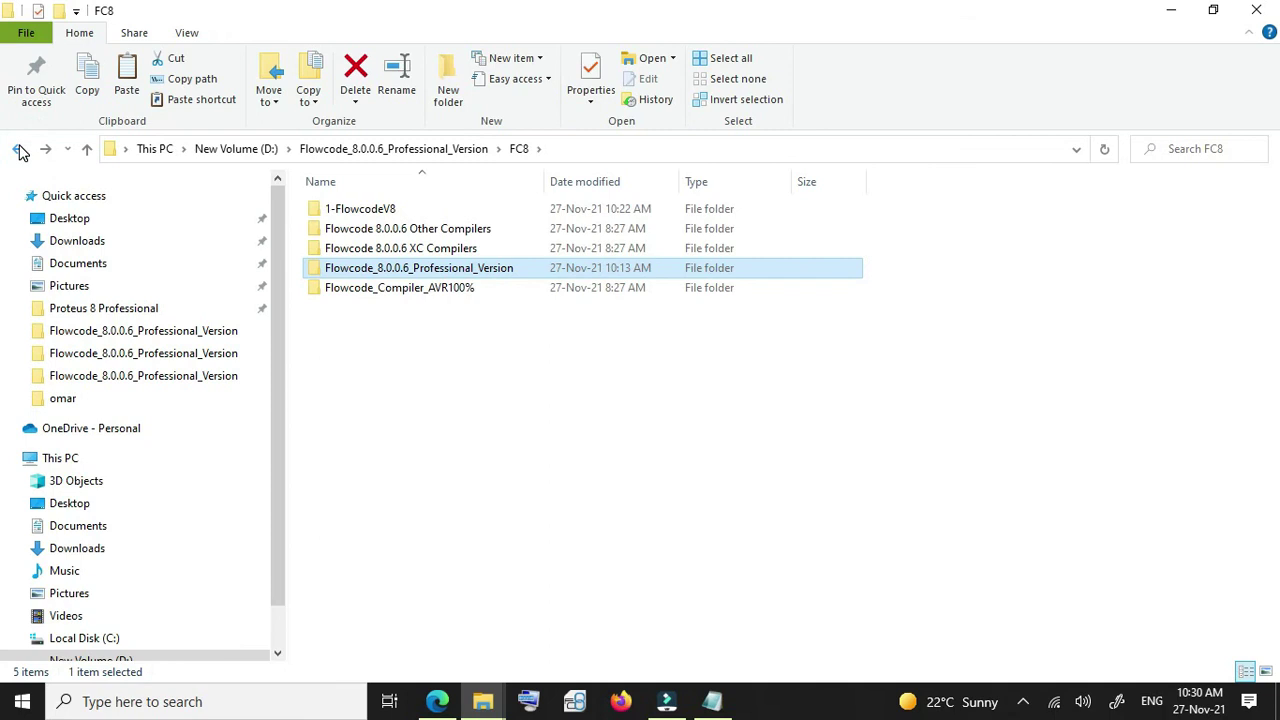
{"action": "double_click", "coordinate": [420, 248]}
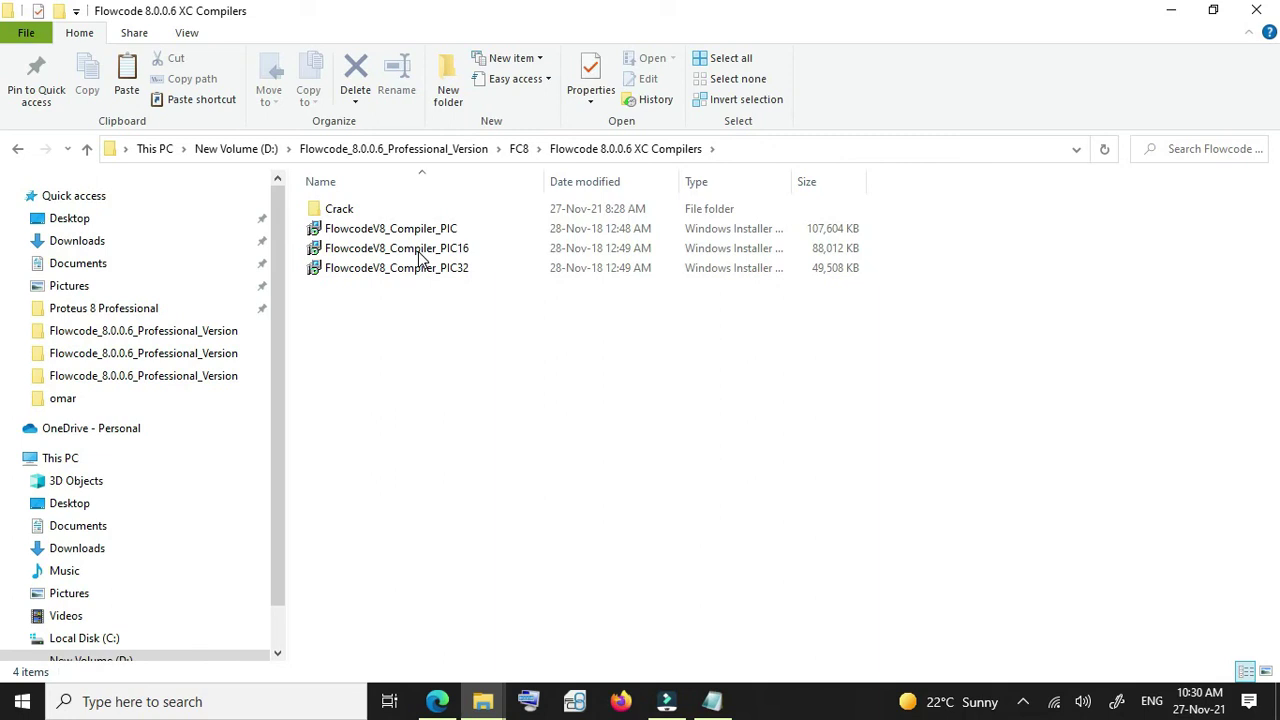
{"action": "left_click", "coordinate": [17, 148]}
{"action": "double_click", "coordinate": [471, 228]}
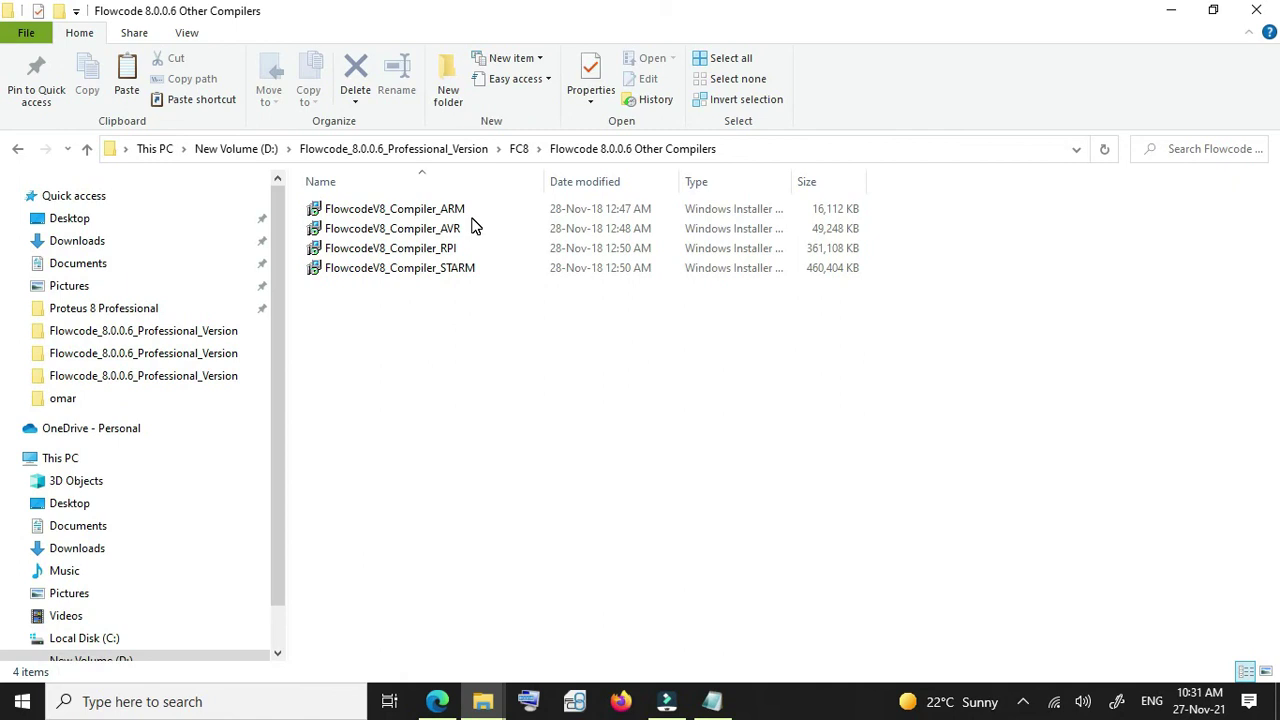
{"action": "left_click", "coordinate": [17, 149]}
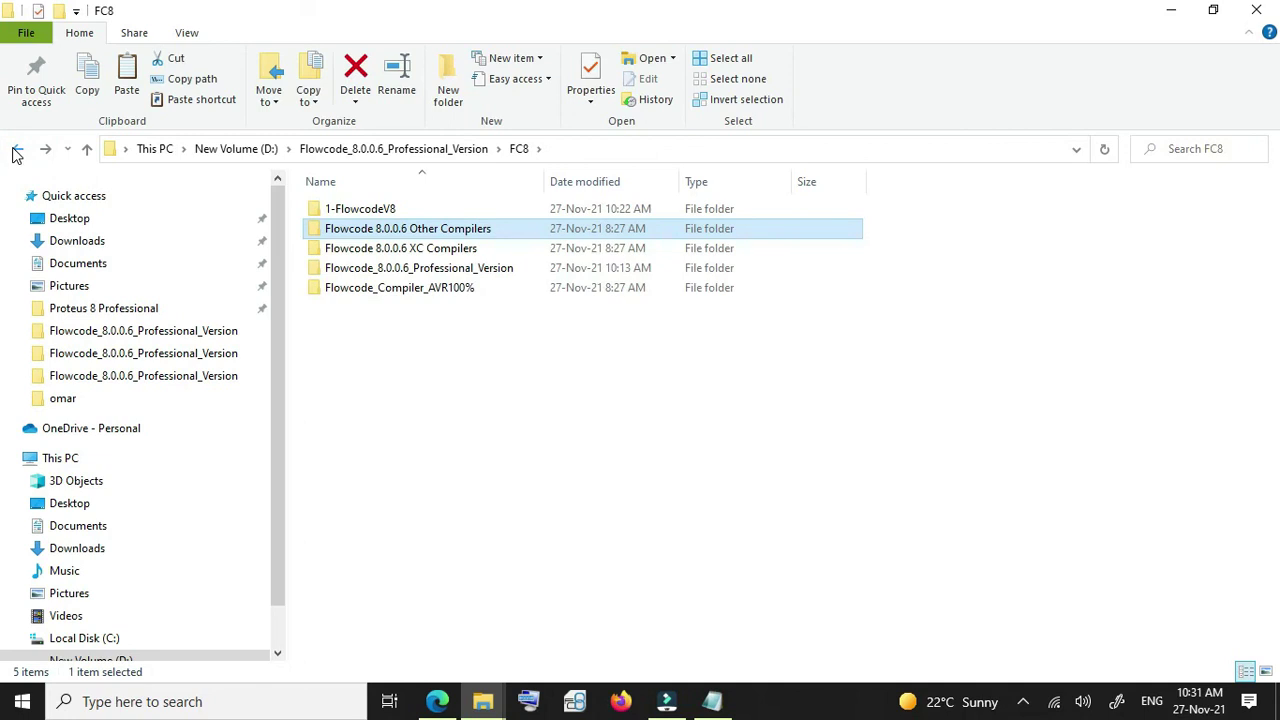
{"action": "double_click", "coordinate": [438, 288]}
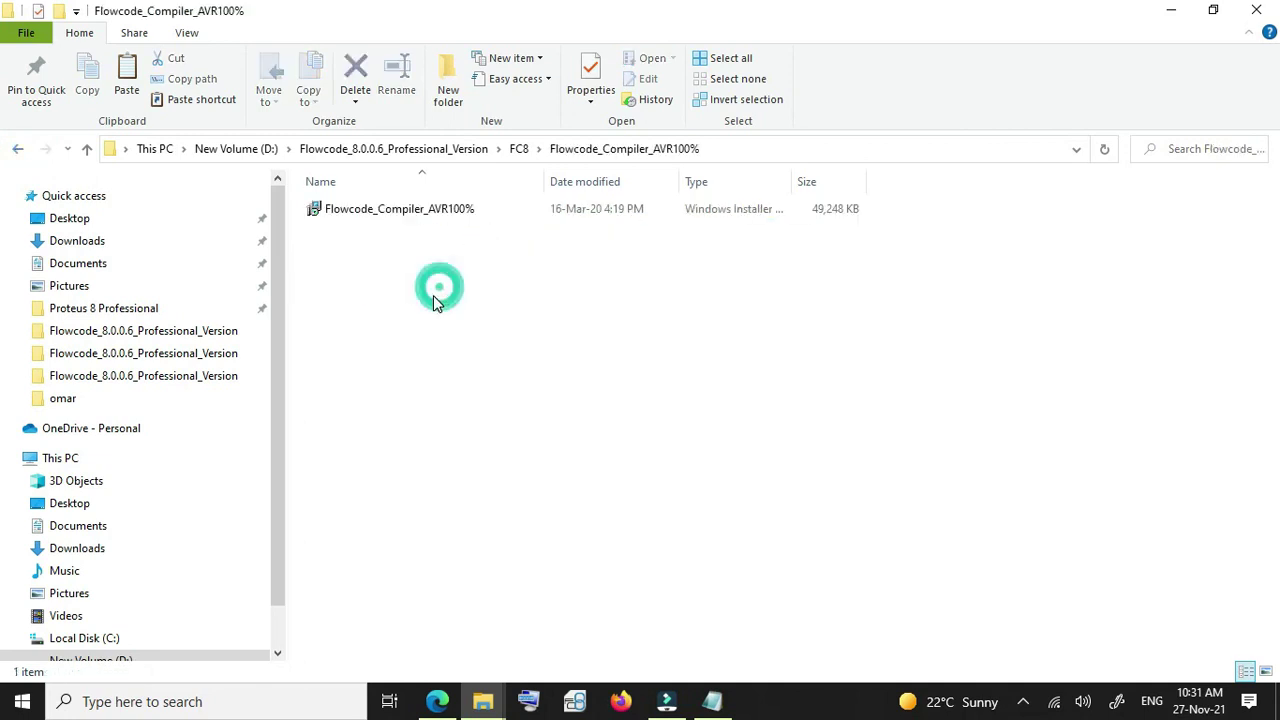
{"action": "left_click", "coordinate": [17, 149]}
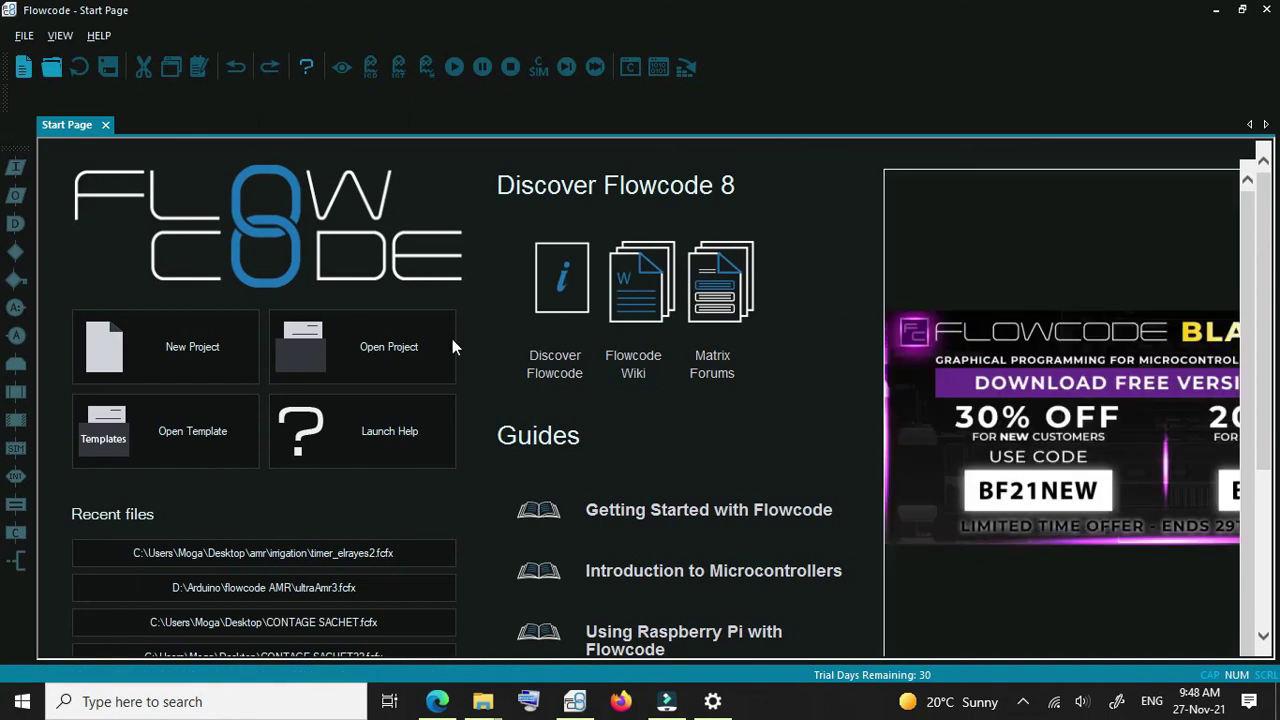
Open the recent project timer_elrayes2.fcfx from the Flowcode start page, view its flowchart, and return to the desktop.
{"action": "left_click", "coordinate": [280, 562]}
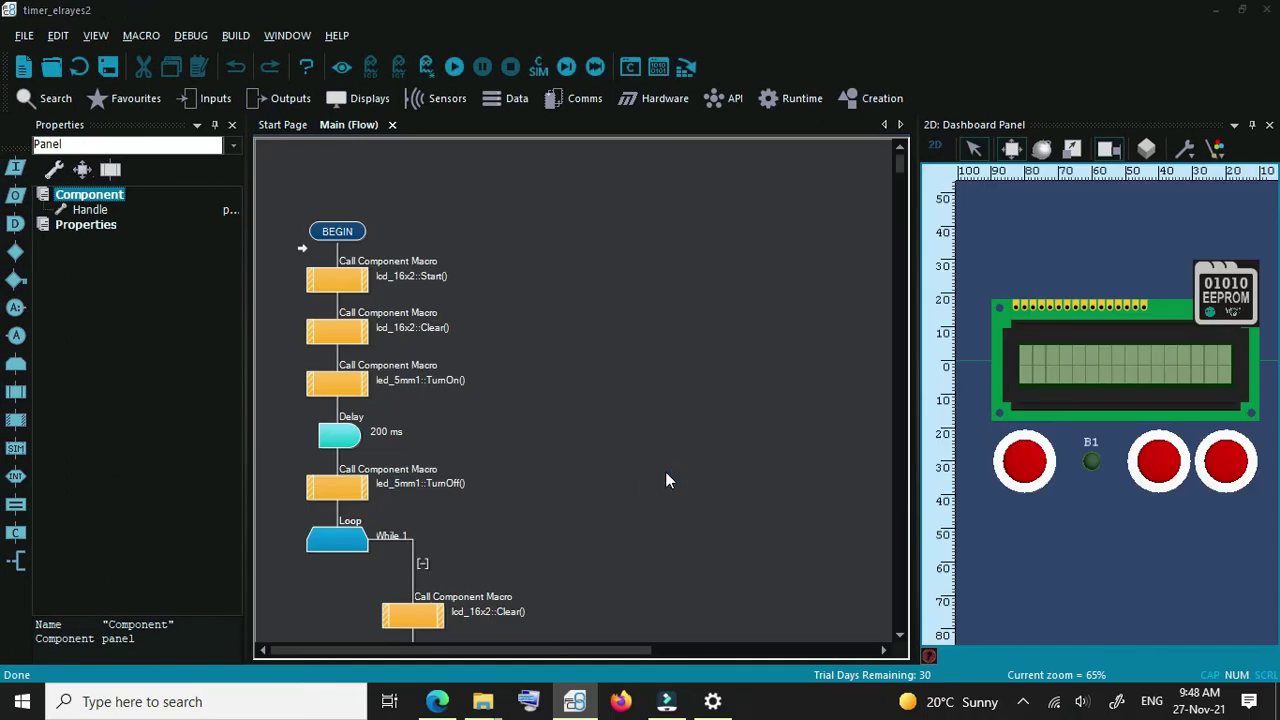
{"action": "key", "text": "super+d"}
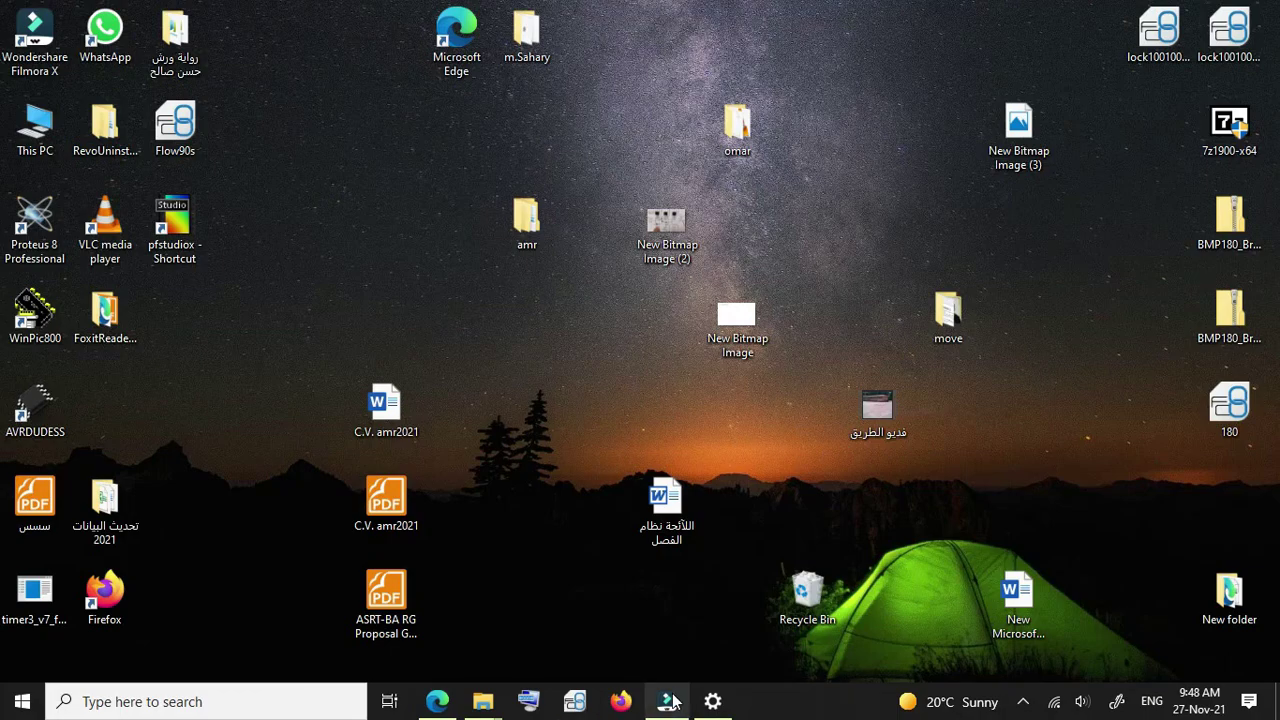
Turn off the computer's Wi-Fi, launch Flowcode, and open the recent project ultraAmr3.fcfx.
{"action": "left_click", "coordinate": [1054, 701]}
{"action": "left_click", "coordinate": [1000, 652]}
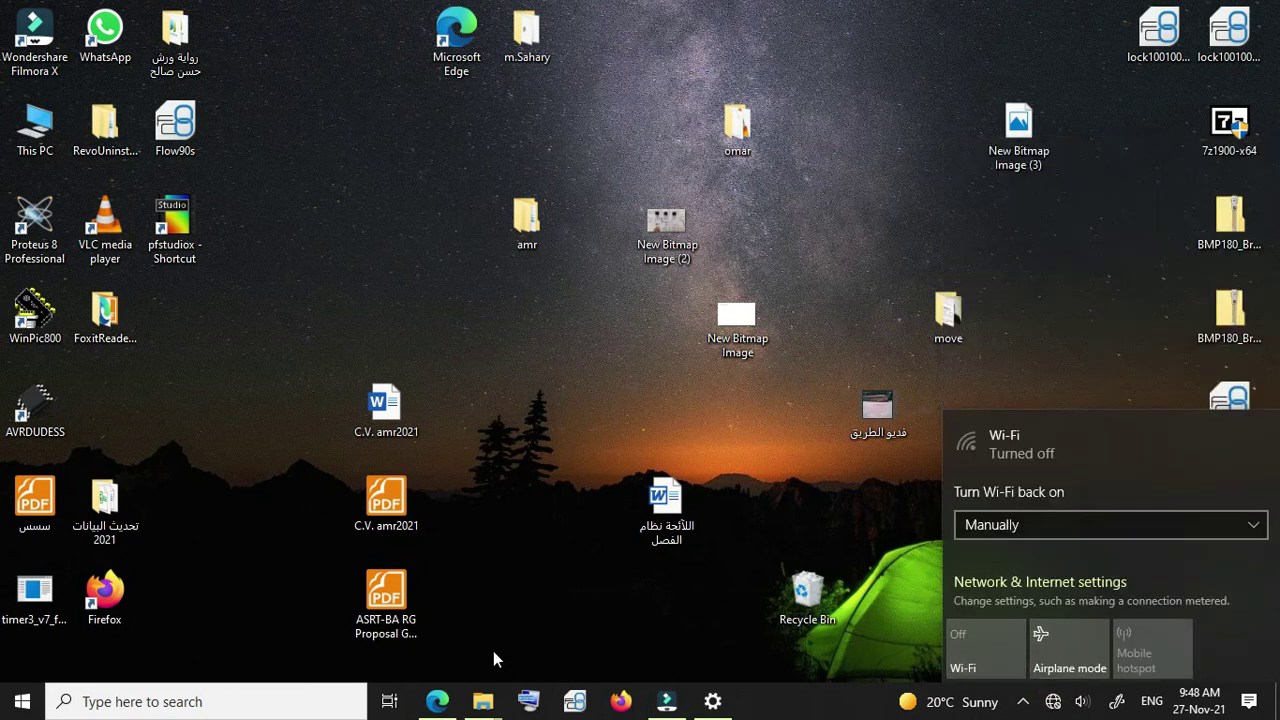
{"action": "left_click", "coordinate": [577, 707]}
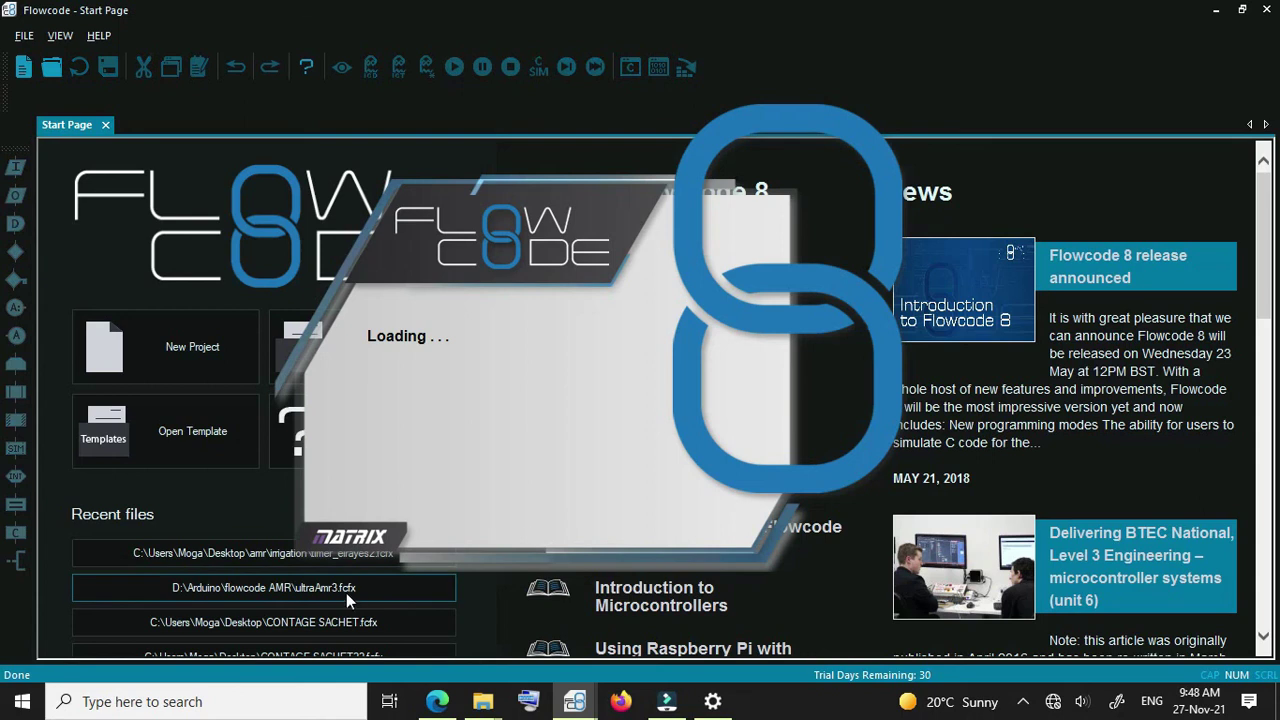
{"action": "left_click", "coordinate": [317, 588]}
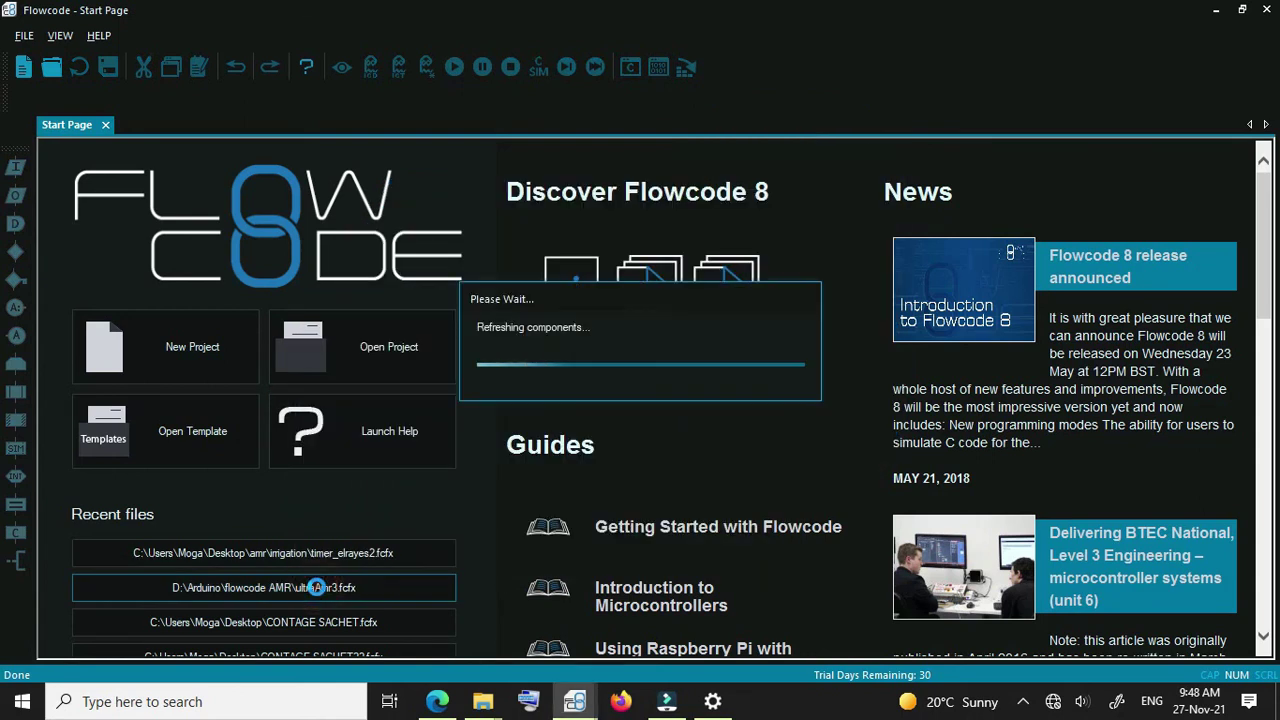